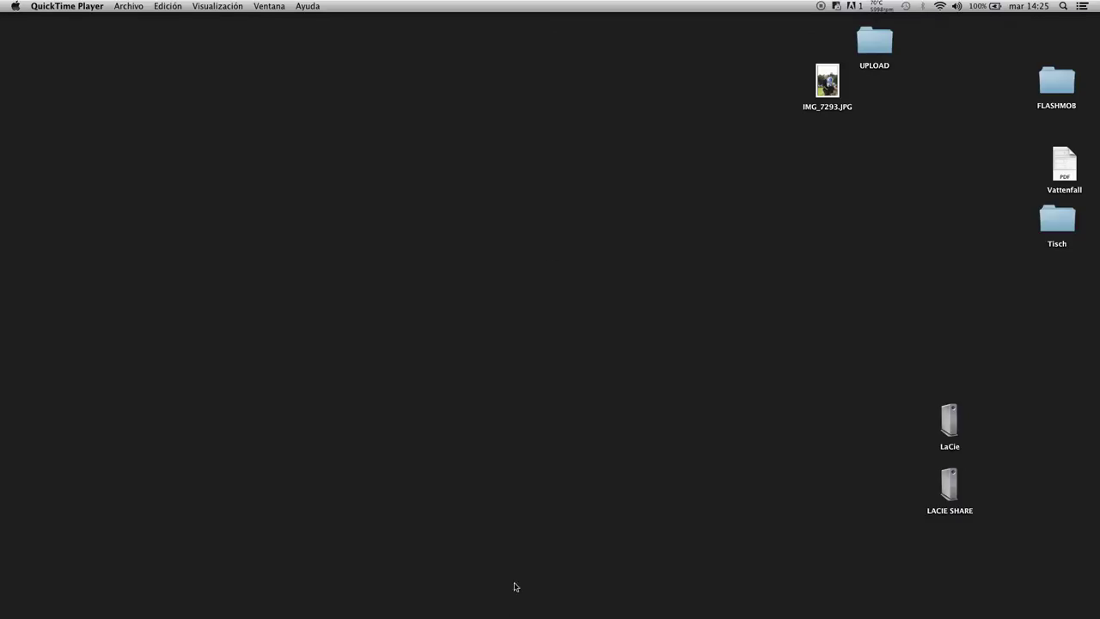
- Bring the After Effects window forward, showing the desk monitor tracking composition
{"action": "mouse_move", "coordinate": [516, 615]}
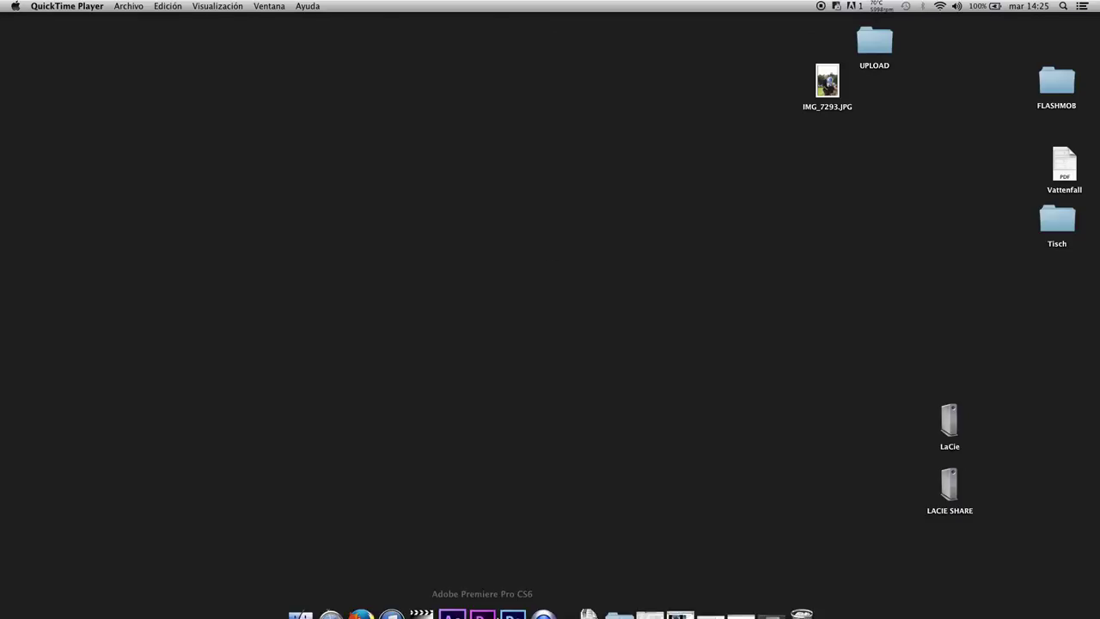
{"action": "left_click", "coordinate": [453, 597]}
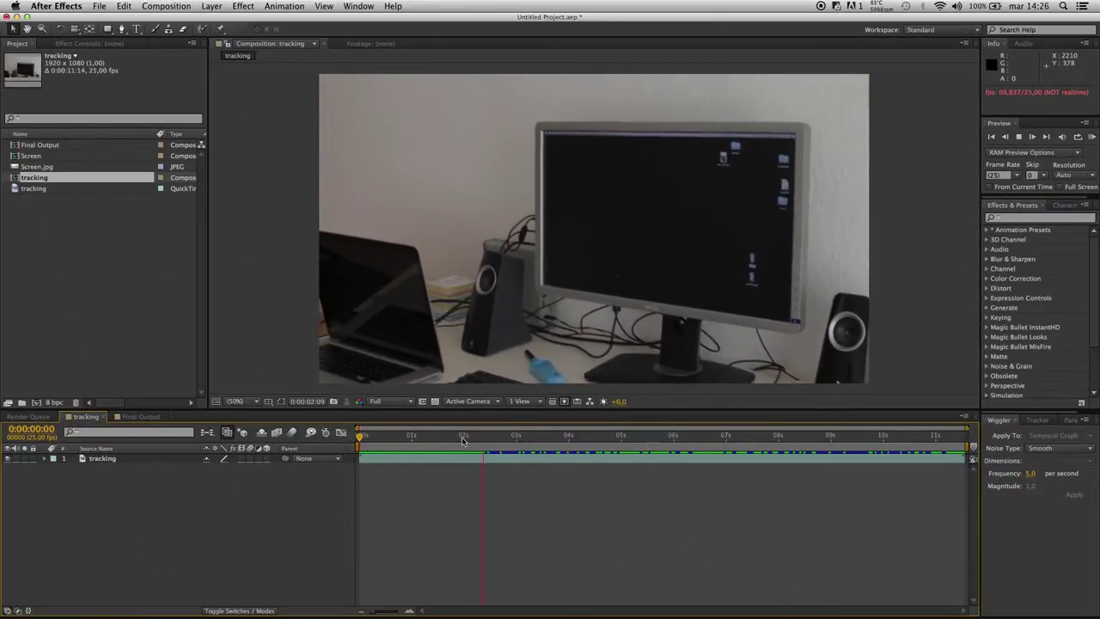
- Play the monitor footage, then RAM-preview the Final Output composition from its first frame
{"action": "key", "text": "space"}
{"action": "key", "text": "space"}
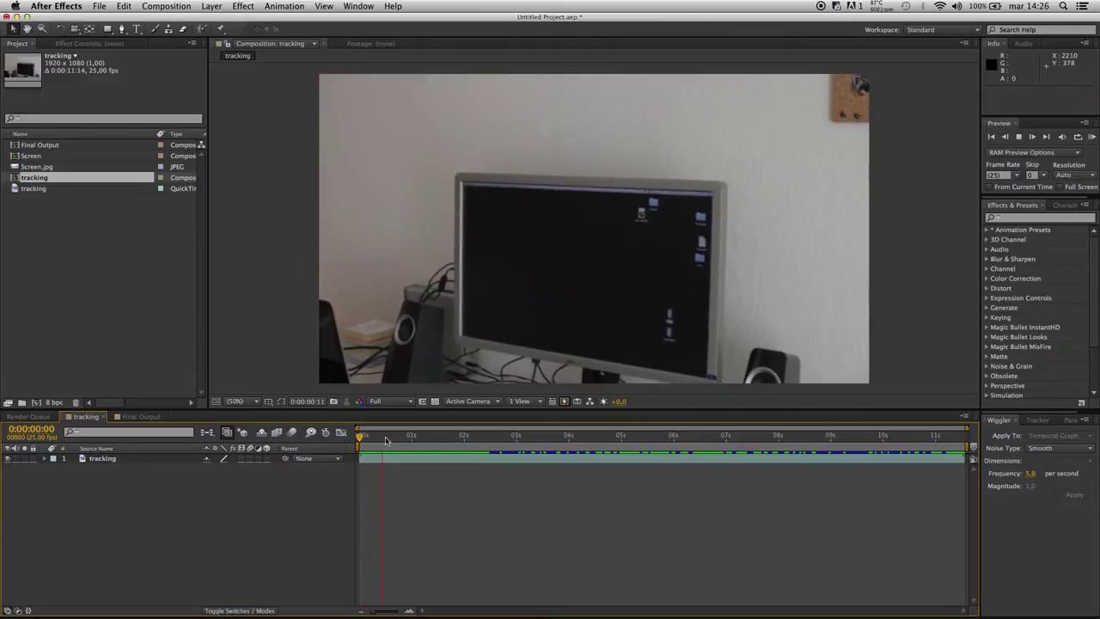
{"action": "key", "text": "space"}
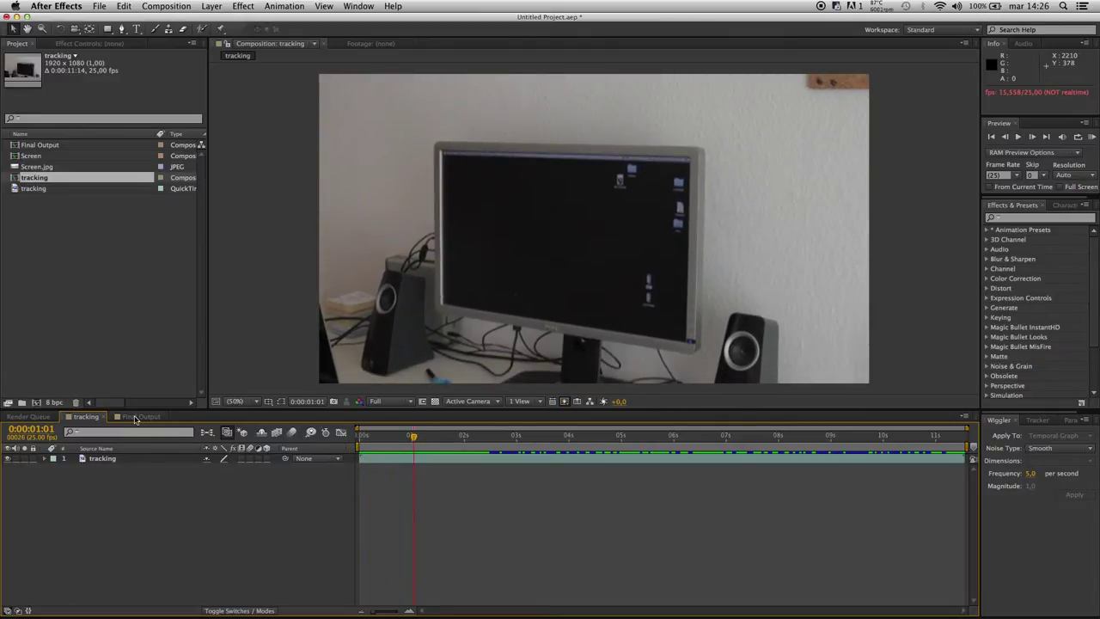
{"action": "left_click", "coordinate": [134, 417]}
{"action": "key", "text": "Home"}
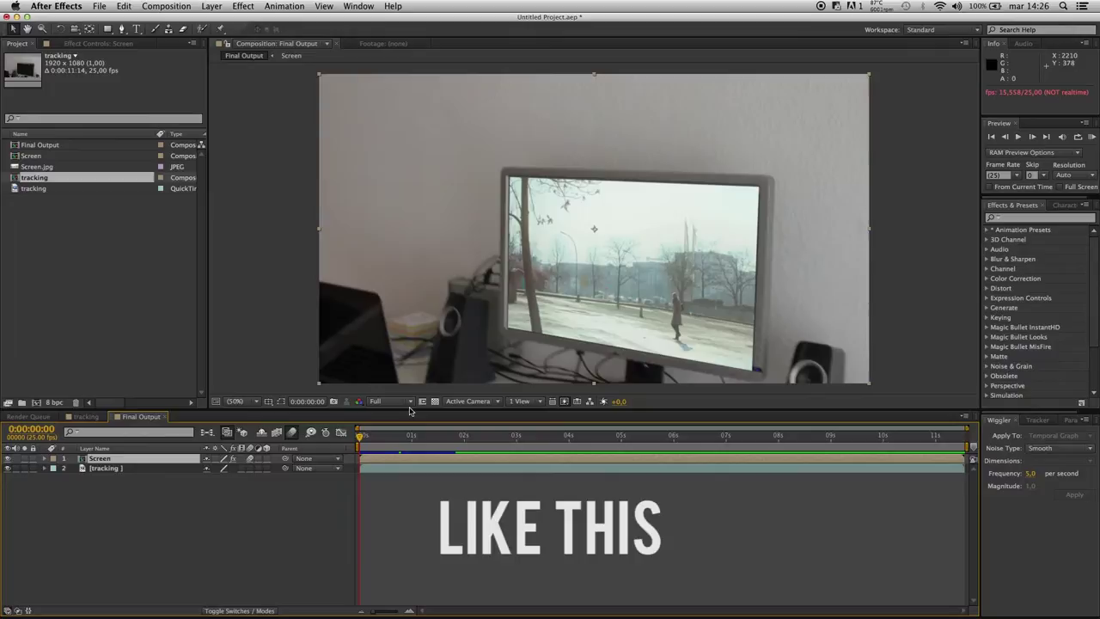
{"action": "left_click", "coordinate": [1092, 136]}
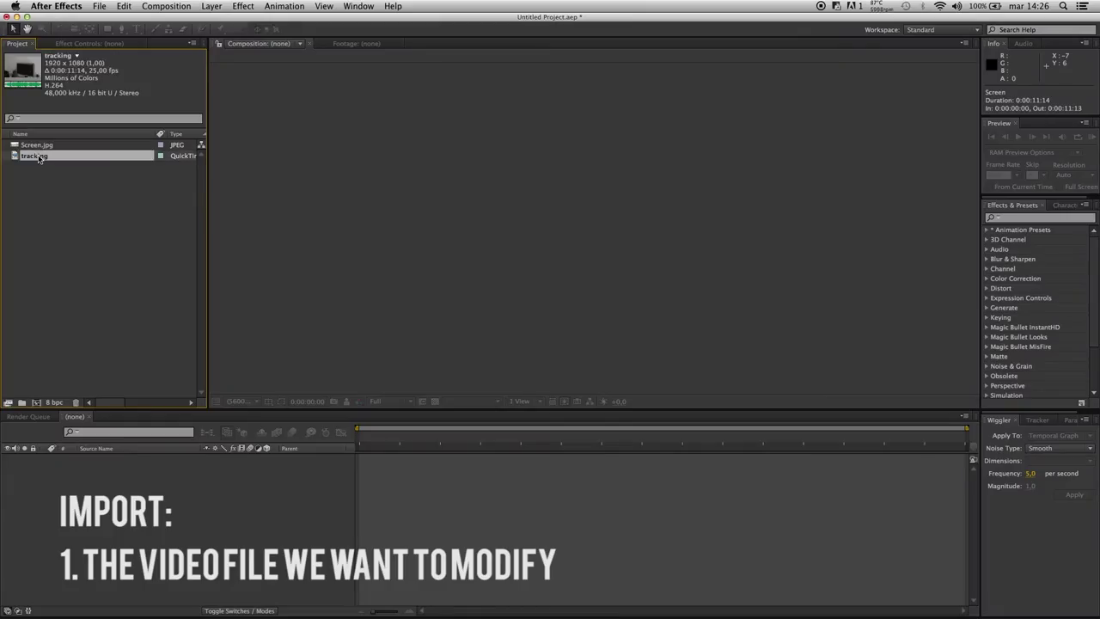
- Play the tracking clip, view the Screen.jpg street photo, then reopen the tracking footage
{"action": "double_click", "coordinate": [35, 156]}
{"action": "left_click", "coordinate": [266, 378]}
{"action": "key", "text": "space"}
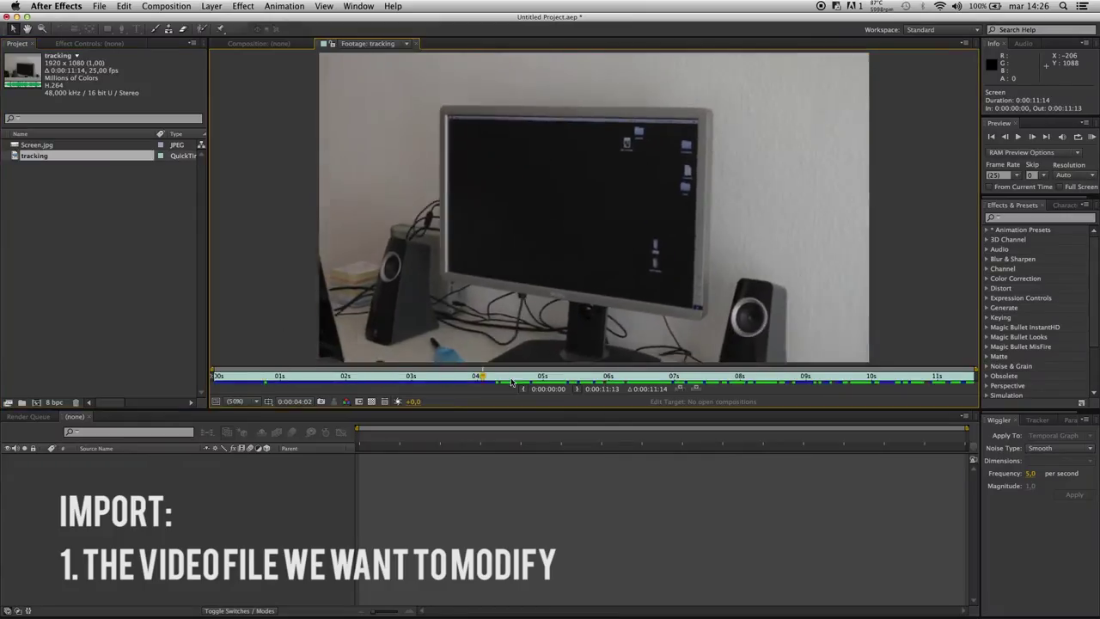
{"action": "left_click", "coordinate": [215, 381]}
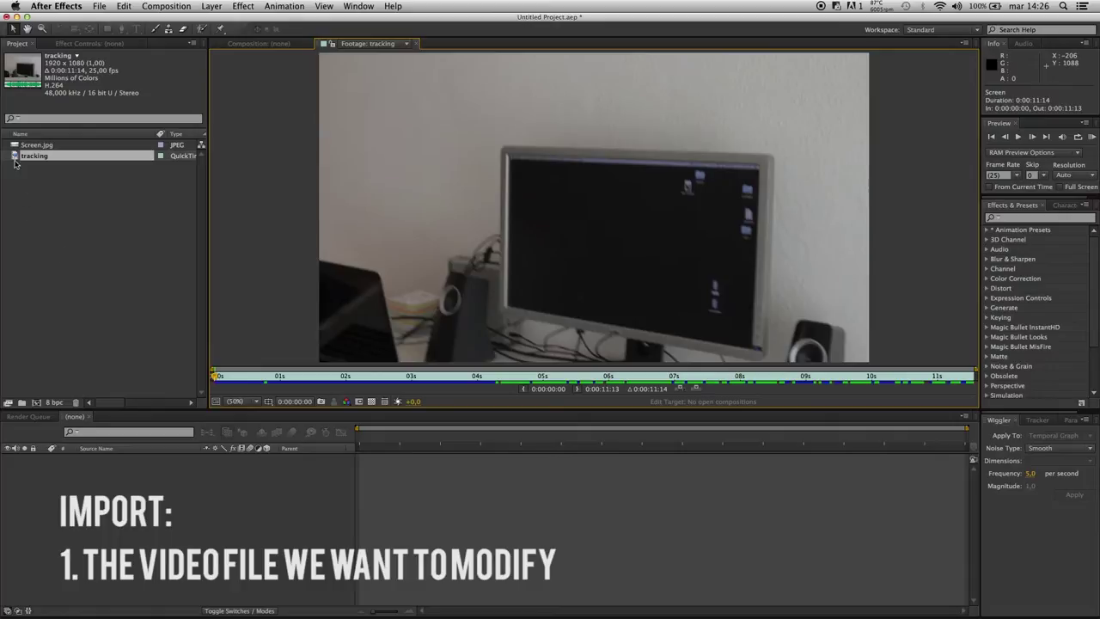
{"action": "double_click", "coordinate": [40, 146]}
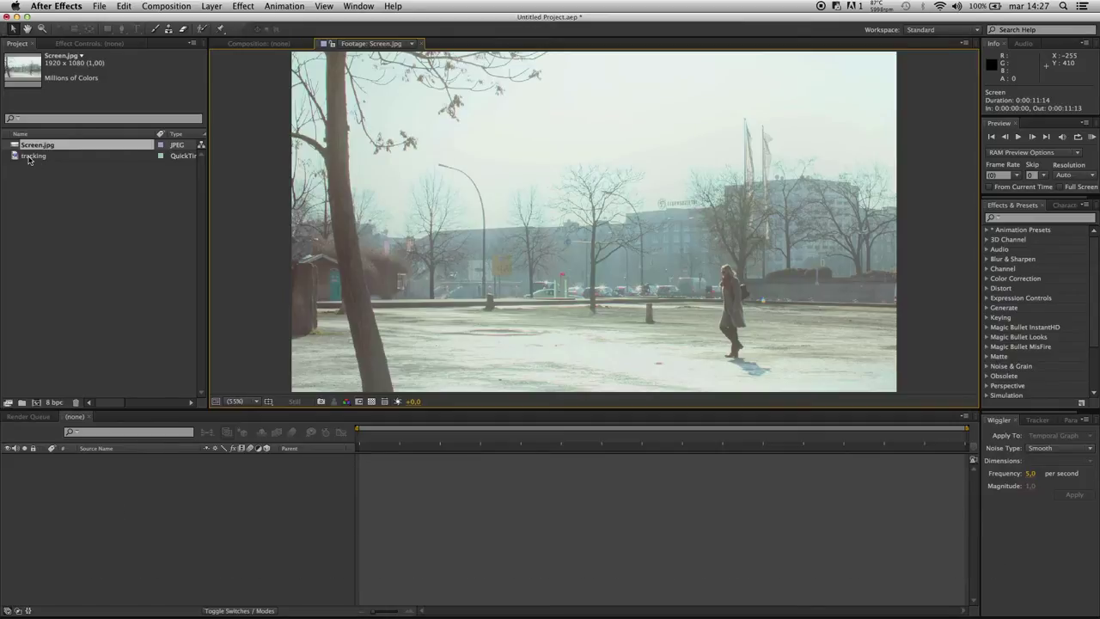
{"action": "double_click", "coordinate": [15, 161]}
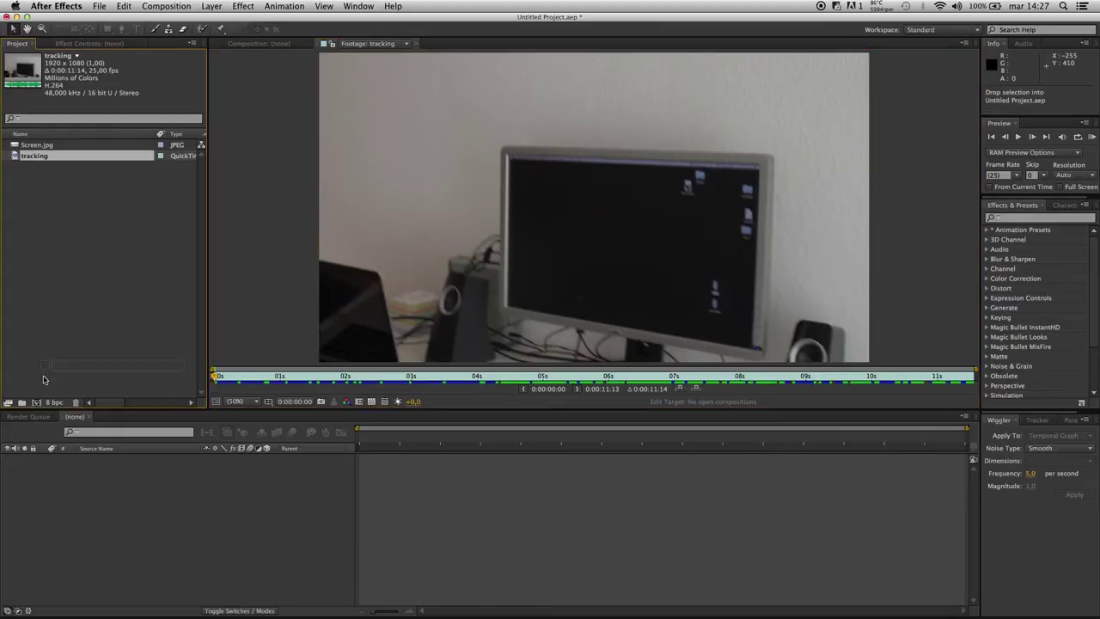
- Make a composition from the tracking footage and layer Screen.jpg above the video, scrubbing to check
{"action": "left_click", "coordinate": [37, 404]}
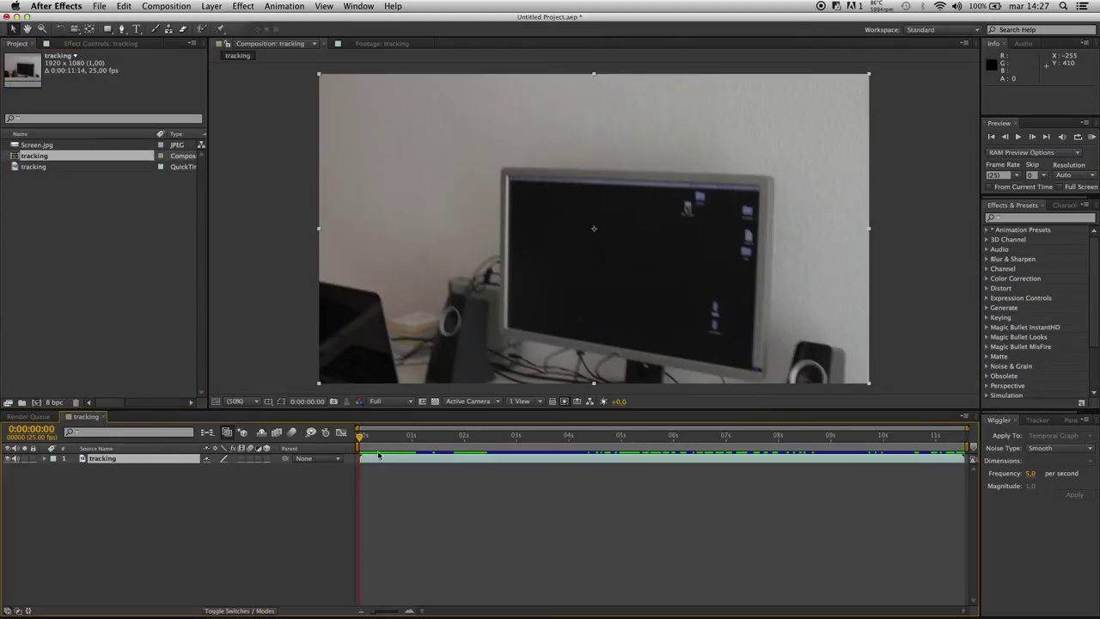
{"action": "mouse_move", "coordinate": [361, 439]}
{"action": "left_mouse_down"}
{"action": "mouse_move", "coordinate": [890, 432]}
{"action": "mouse_move", "coordinate": [320, 446]}
{"action": "left_mouse_up"}
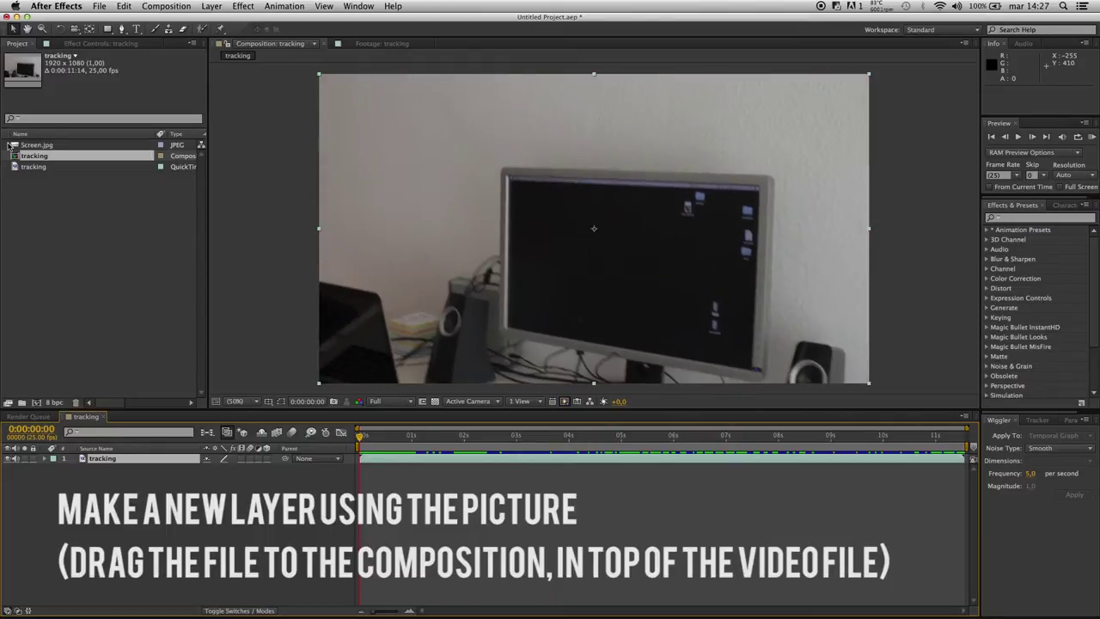
{"action": "left_click_drag", "start_coordinate": [12, 145], "coordinate": [115, 460]}
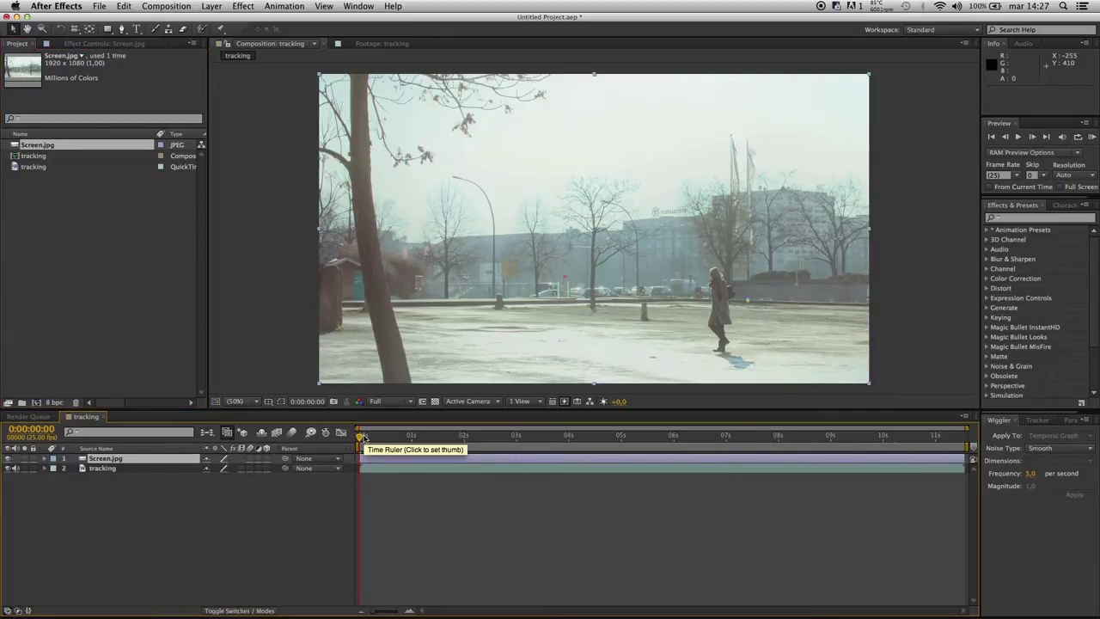
{"action": "mouse_move", "coordinate": [364, 438]}
{"action": "left_mouse_down"}
{"action": "mouse_move", "coordinate": [851, 437]}
{"action": "mouse_move", "coordinate": [340, 431]}
{"action": "left_mouse_up"}
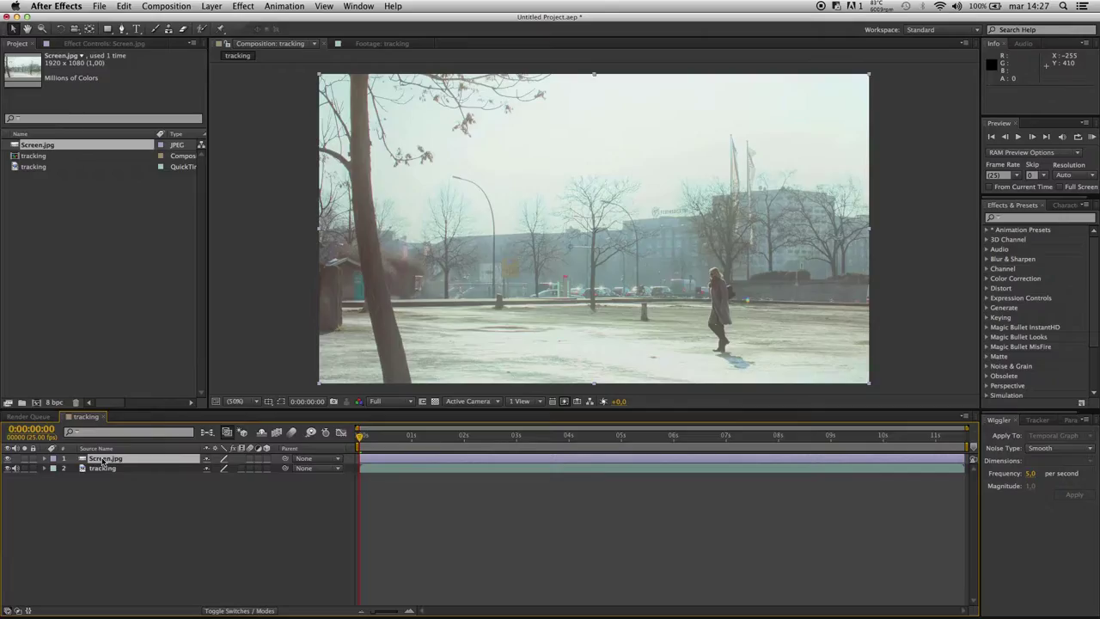
- Pre-compose the Screen.jpg layer into a new composition named 'Screen replacment'
{"action": "right_click", "coordinate": [102, 458]}
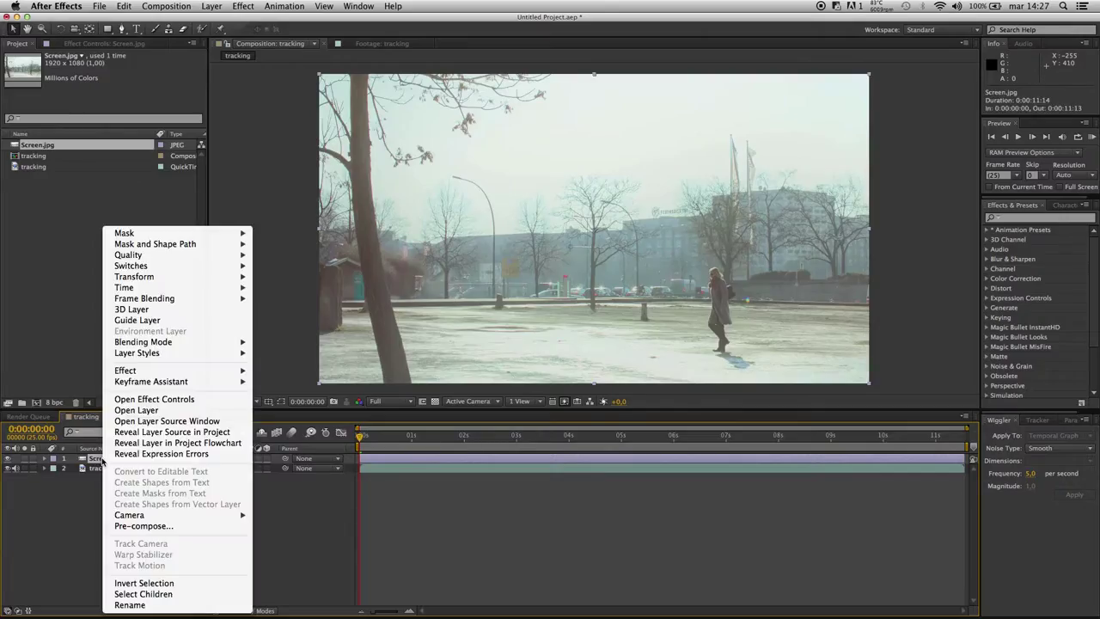
{"action": "left_click", "coordinate": [142, 526]}
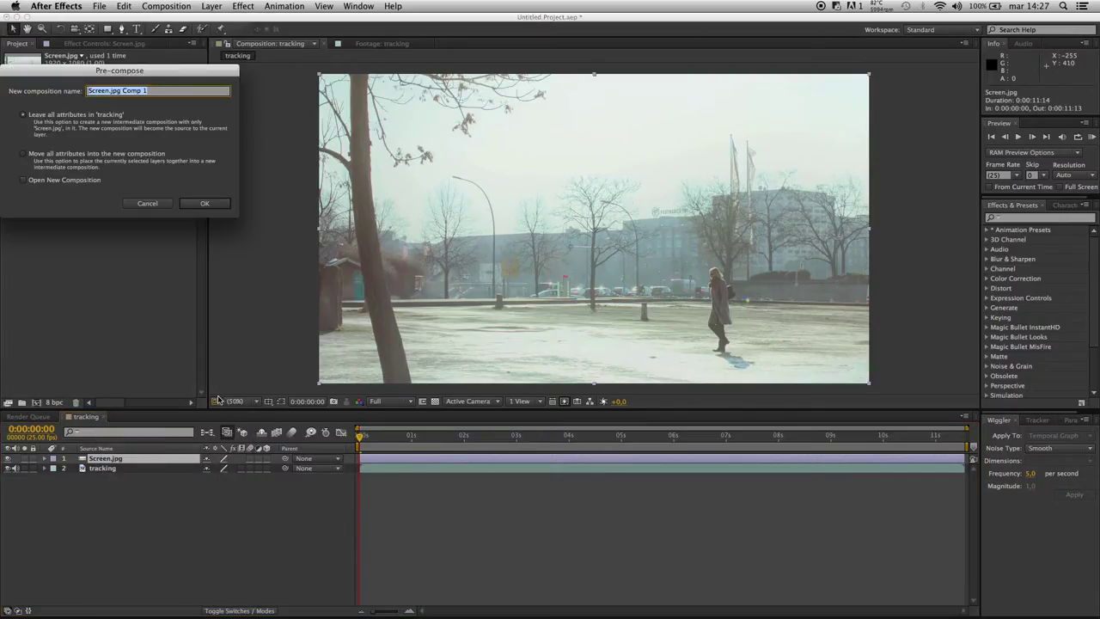
{"action": "type", "text": "Screen replacment"}
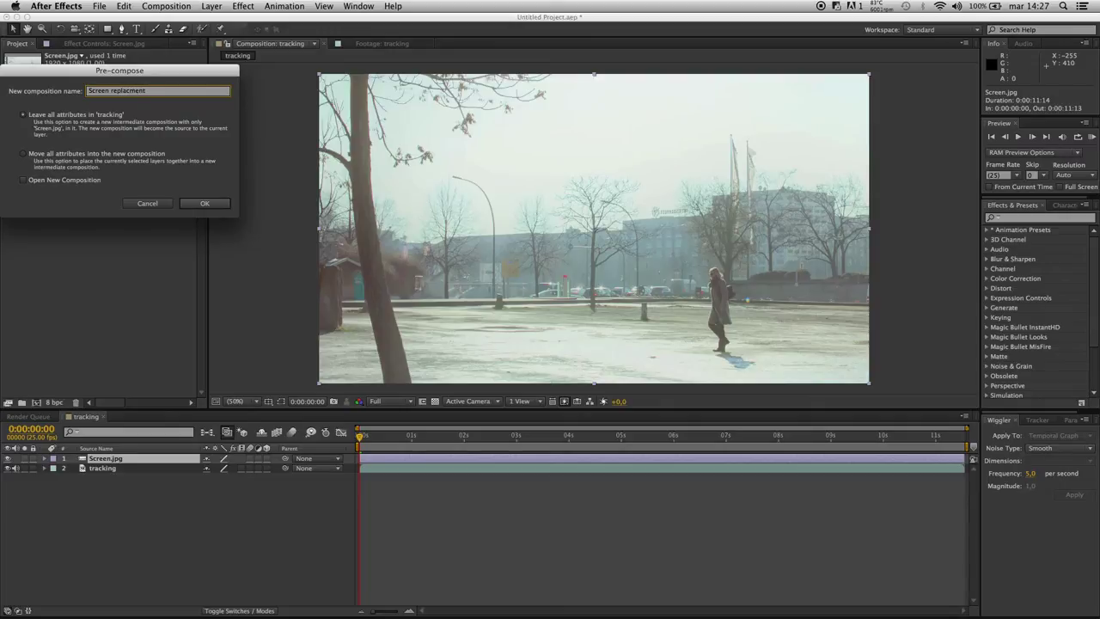
{"action": "left_click", "coordinate": [226, 205]}
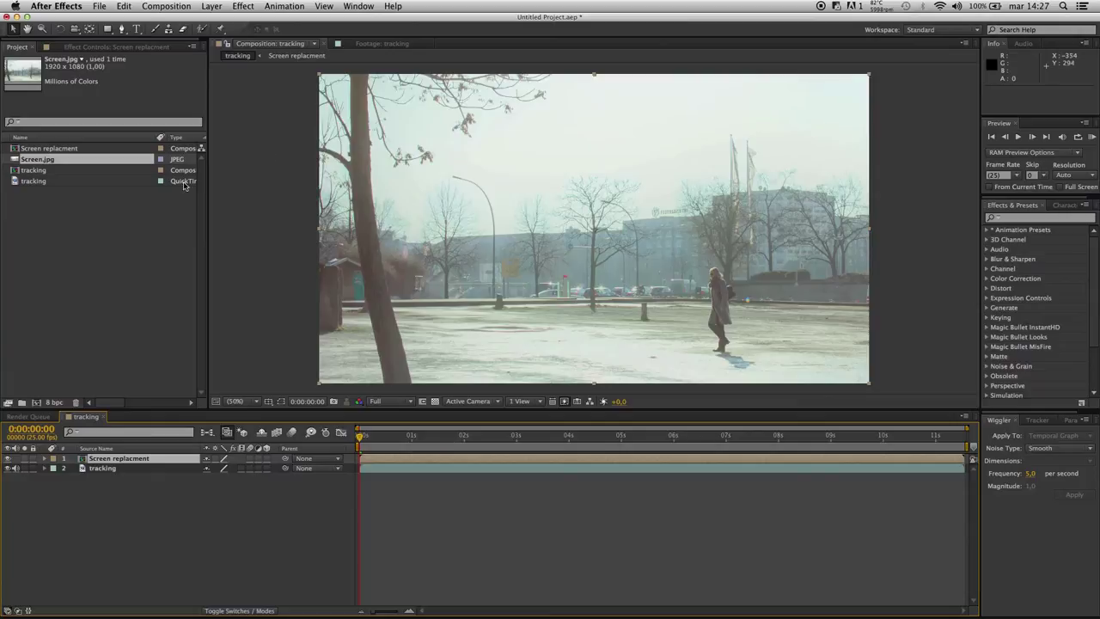
- Hide the Screen replacment layer and send the tracking layer to mocha AE via Animation > Track in mocha AE
{"action": "left_click", "coordinate": [8, 458]}
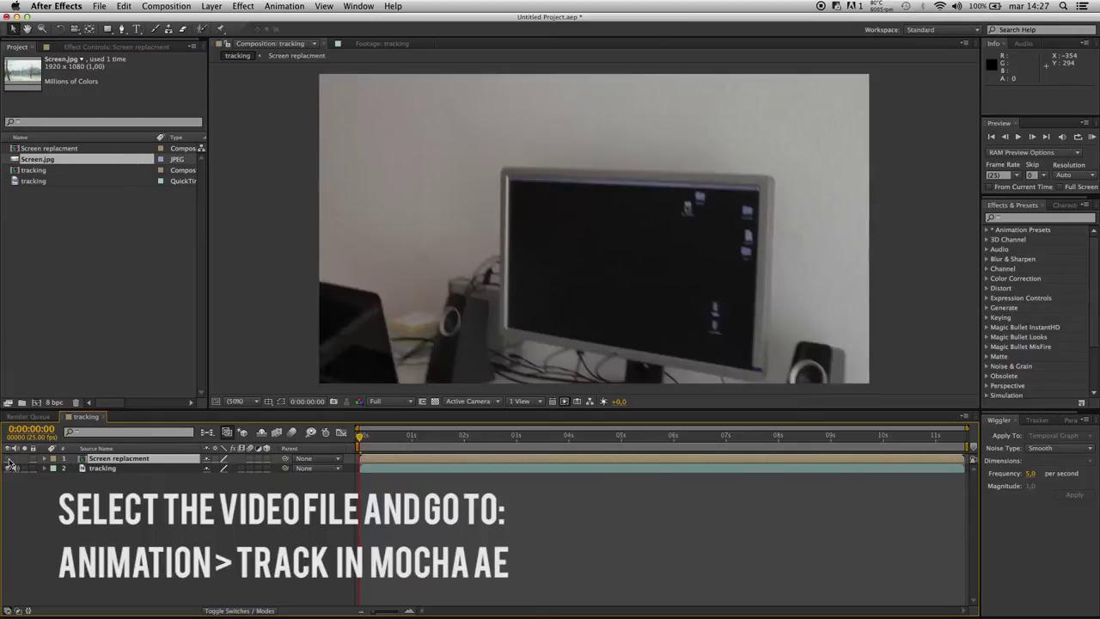
{"action": "left_click", "coordinate": [103, 468]}
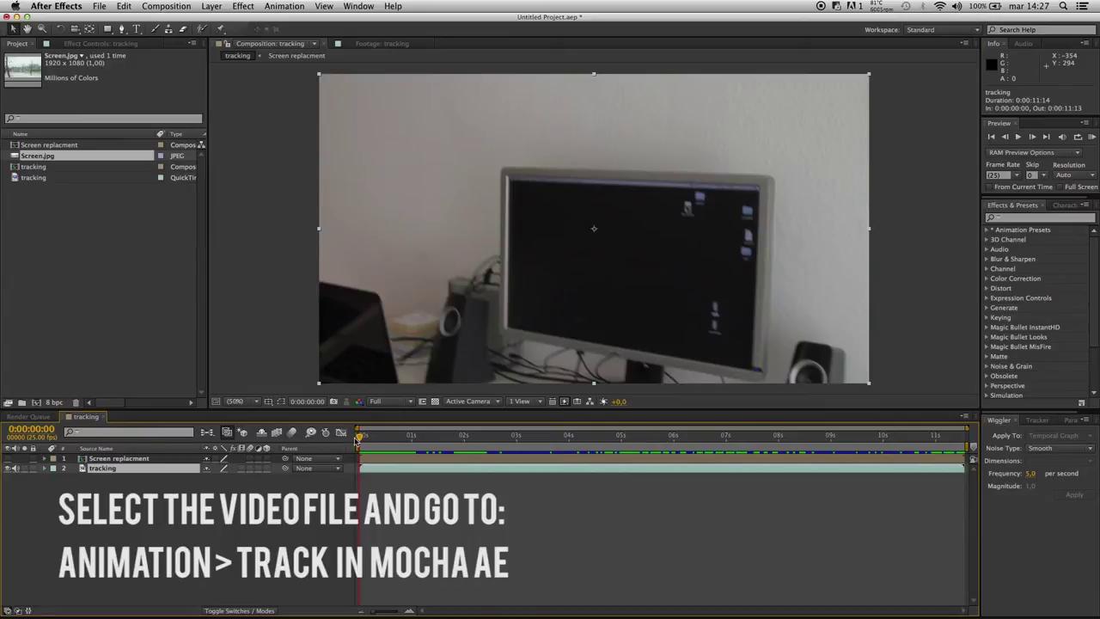
{"action": "left_click", "coordinate": [292, 6]}
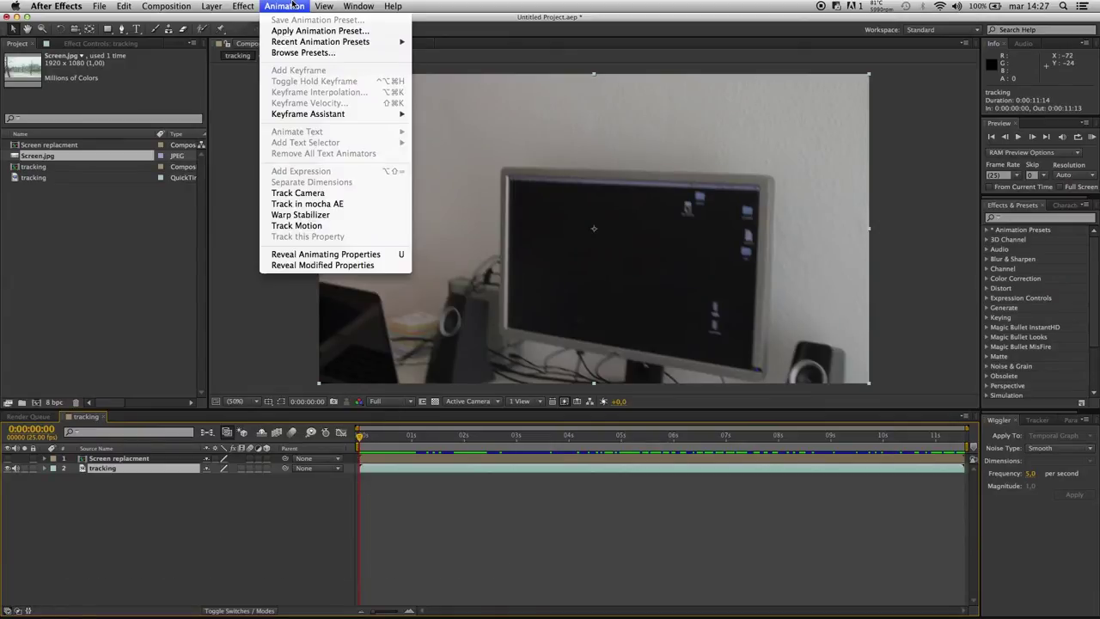
{"action": "left_click", "coordinate": [334, 207]}
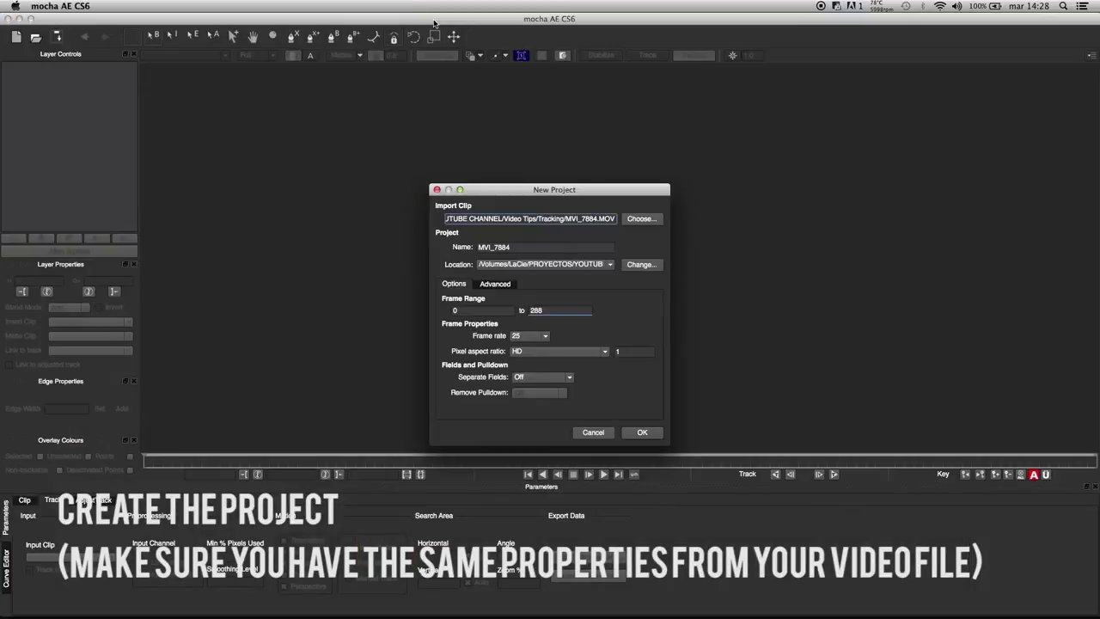
{"action": "left_click", "coordinate": [544, 337]}
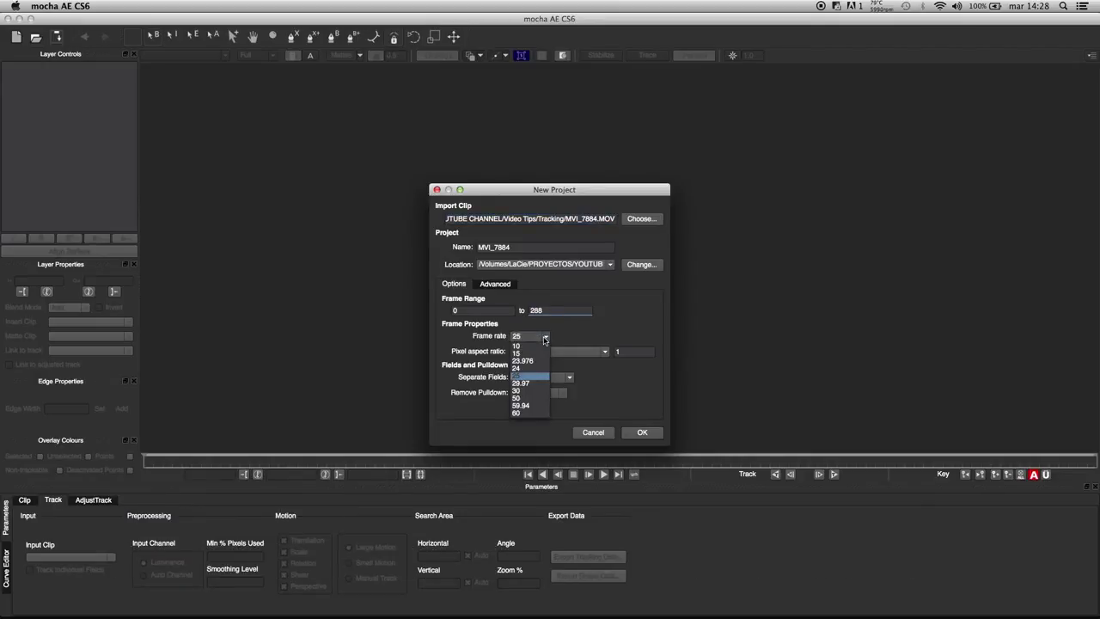
{"action": "left_click", "coordinate": [544, 338]}
{"action": "left_click", "coordinate": [606, 353]}
{"action": "left_click", "coordinate": [608, 351]}
{"action": "mouse_move", "coordinate": [543, 599]}
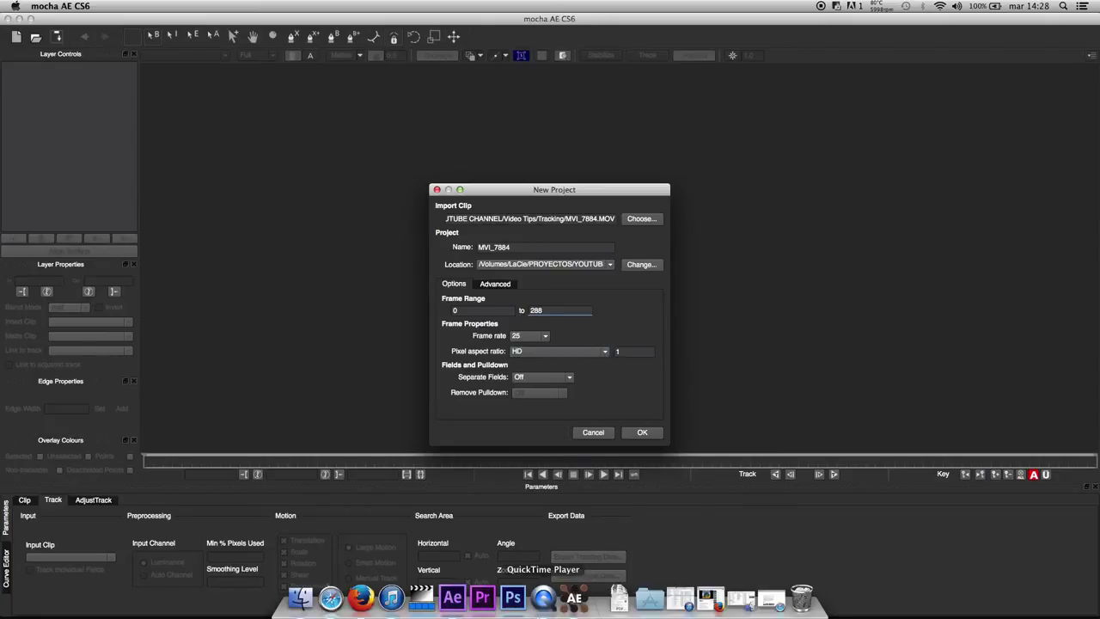
{"action": "left_click", "coordinate": [453, 598]}
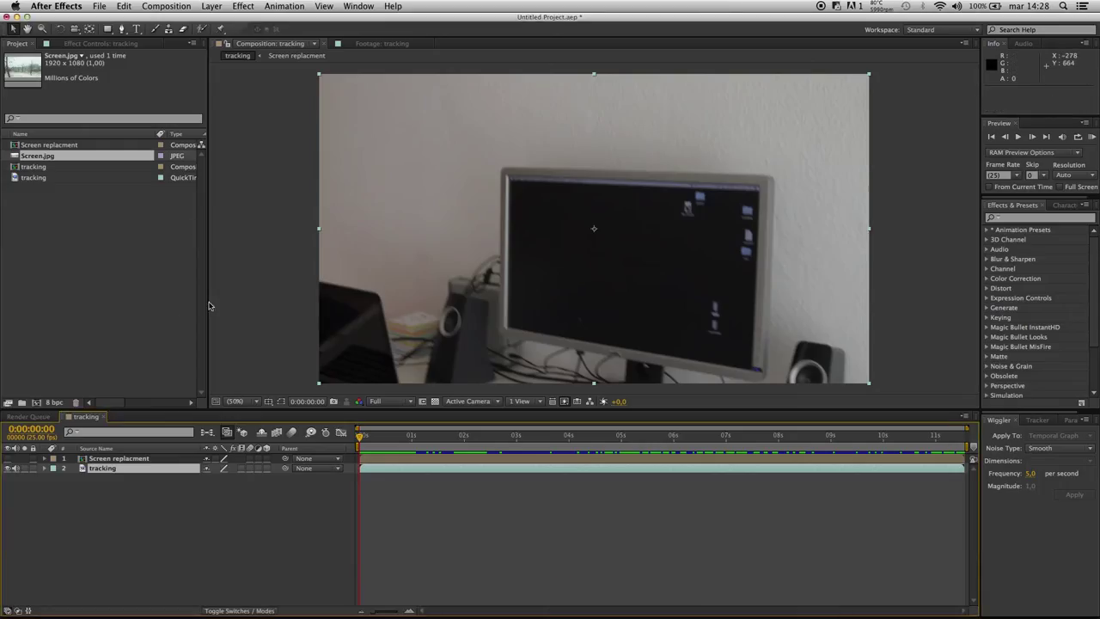
- Read the tracking footage's File Path in a widened Project panel, then shrink the panel back
{"action": "left_click_drag", "start_coordinate": [207, 303], "coordinate": [468, 300]}
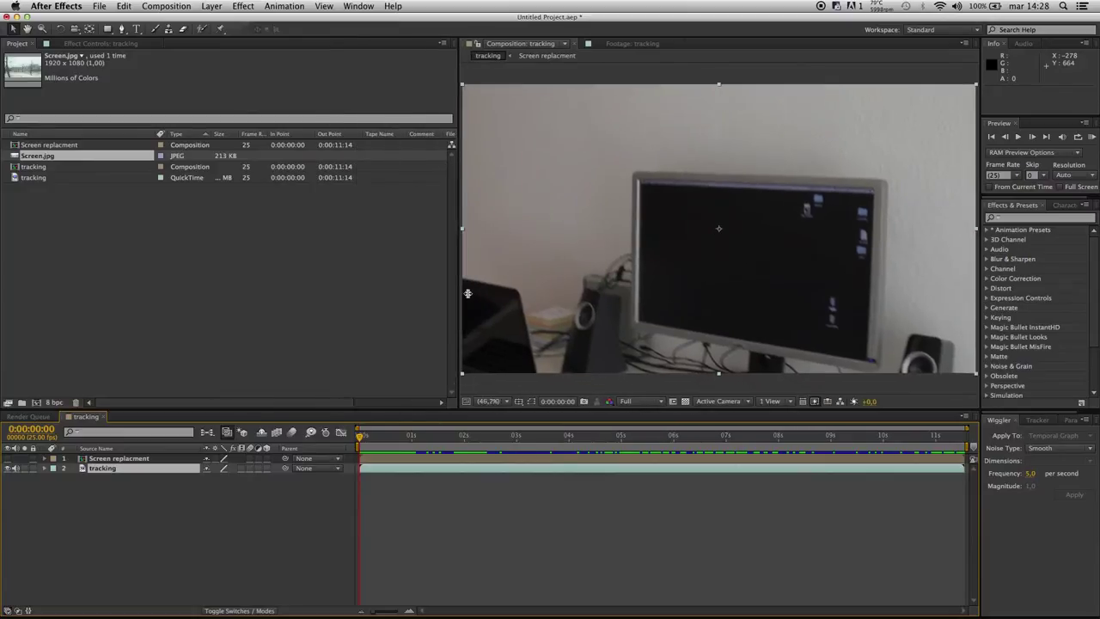
{"action": "left_click", "coordinate": [246, 179]}
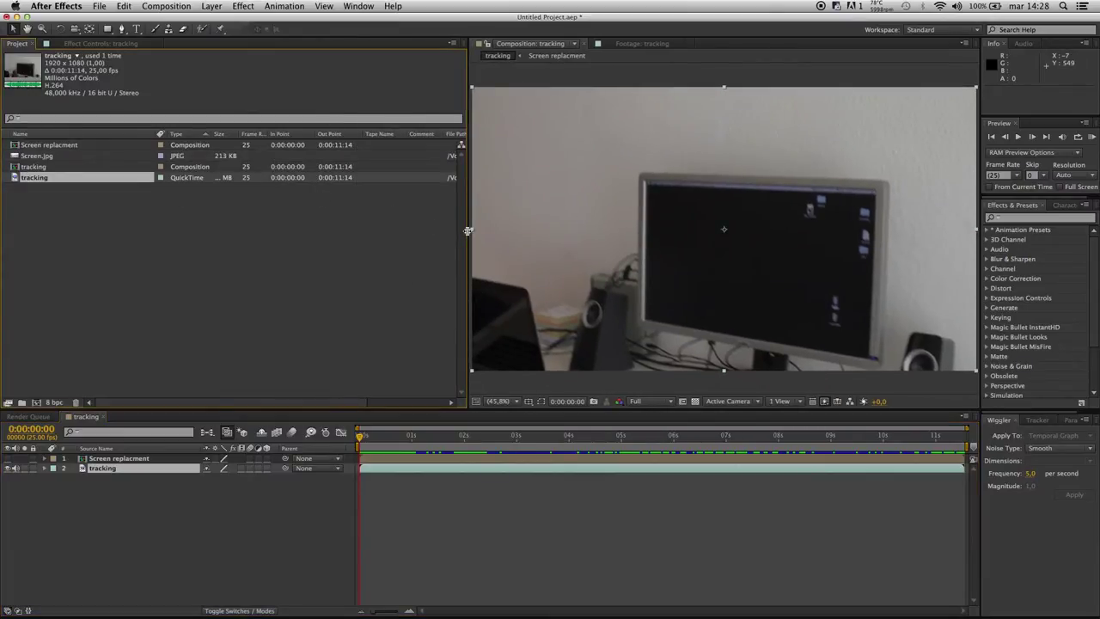
{"action": "left_click_drag", "start_coordinate": [468, 231], "coordinate": [629, 230]}
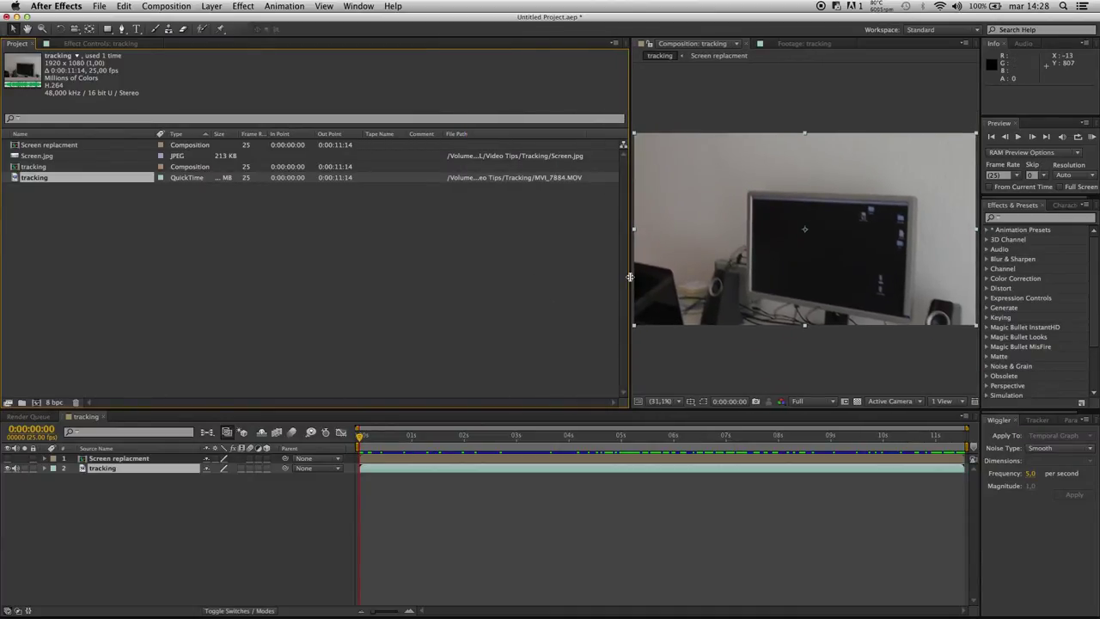
{"action": "left_click_drag", "start_coordinate": [630, 276], "coordinate": [219, 277]}
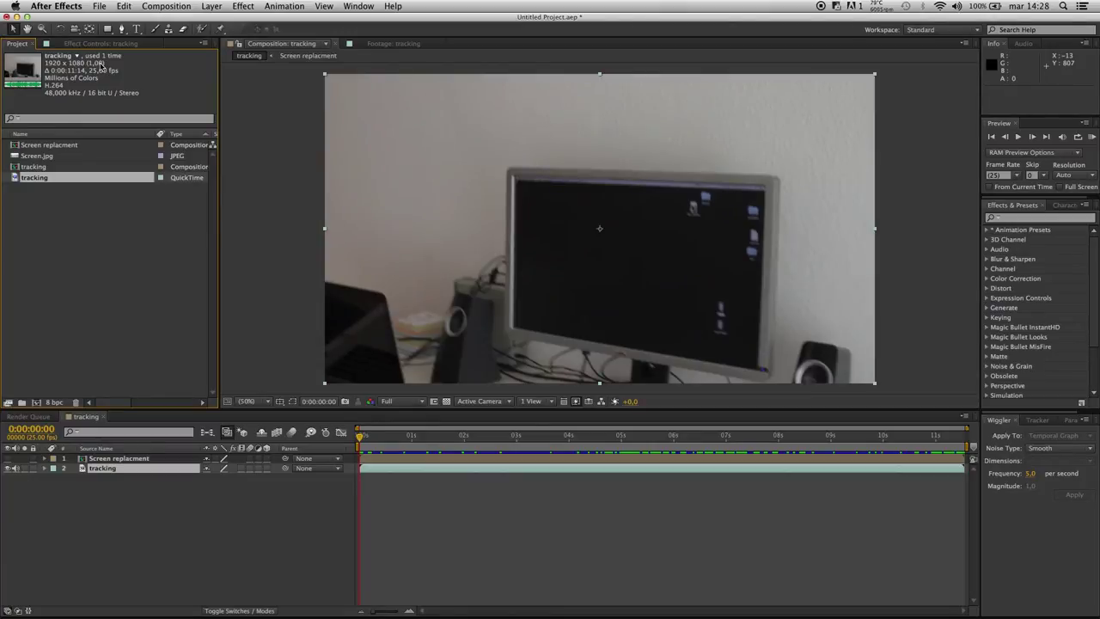
{"action": "mouse_move", "coordinate": [559, 604]}
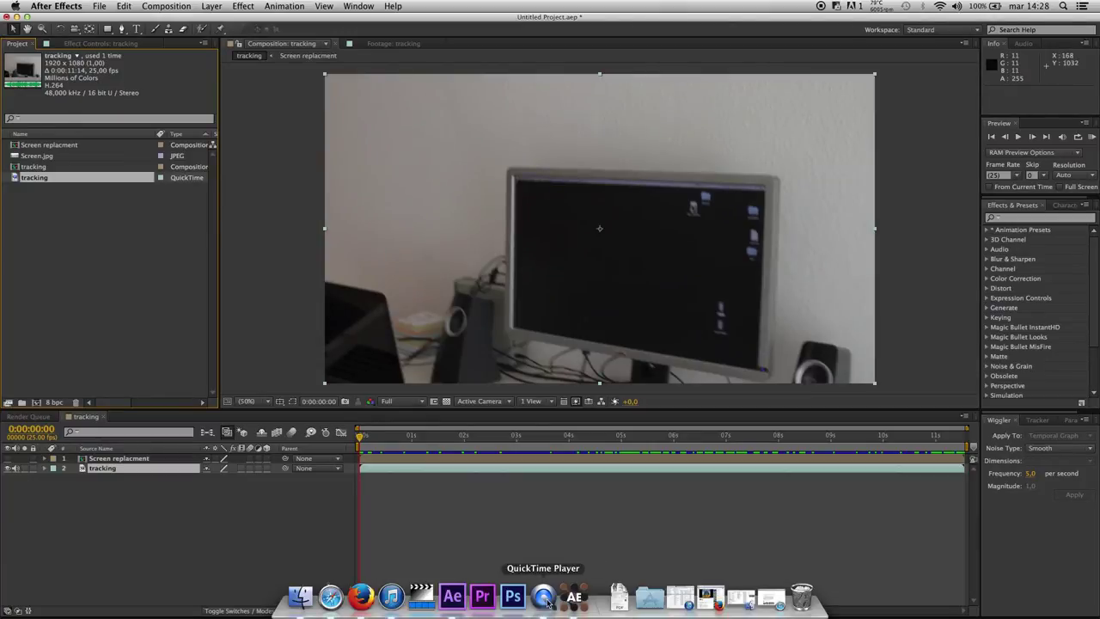
- Create the MVI_7884 mocha project (frames 0–288) and step through the clip to frame 51
{"action": "left_click", "coordinate": [576, 599]}
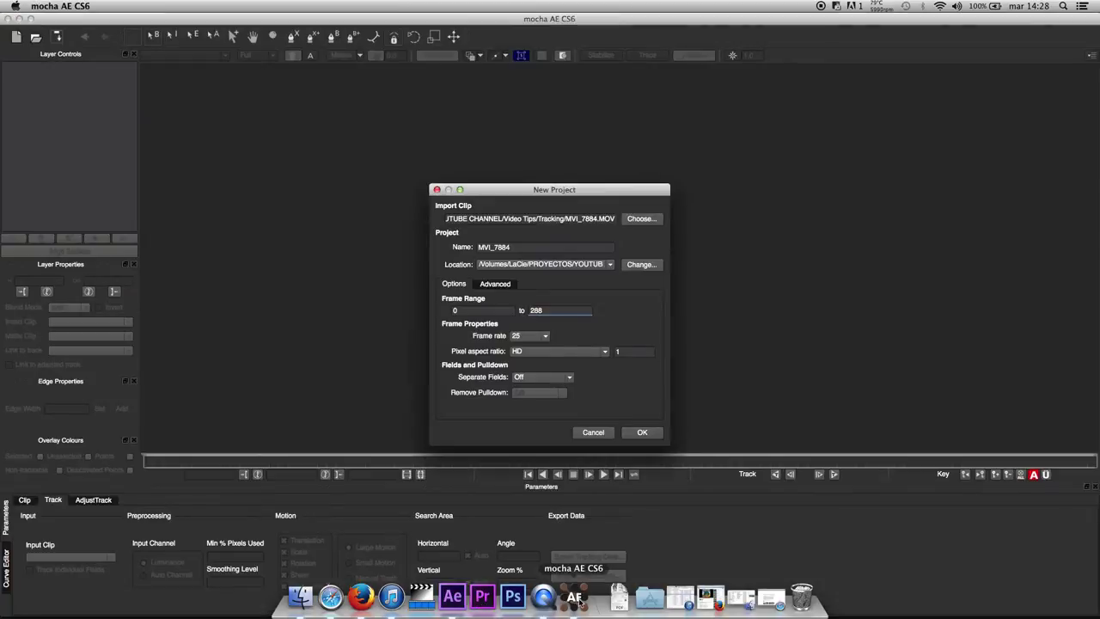
{"action": "left_click", "coordinate": [642, 433]}
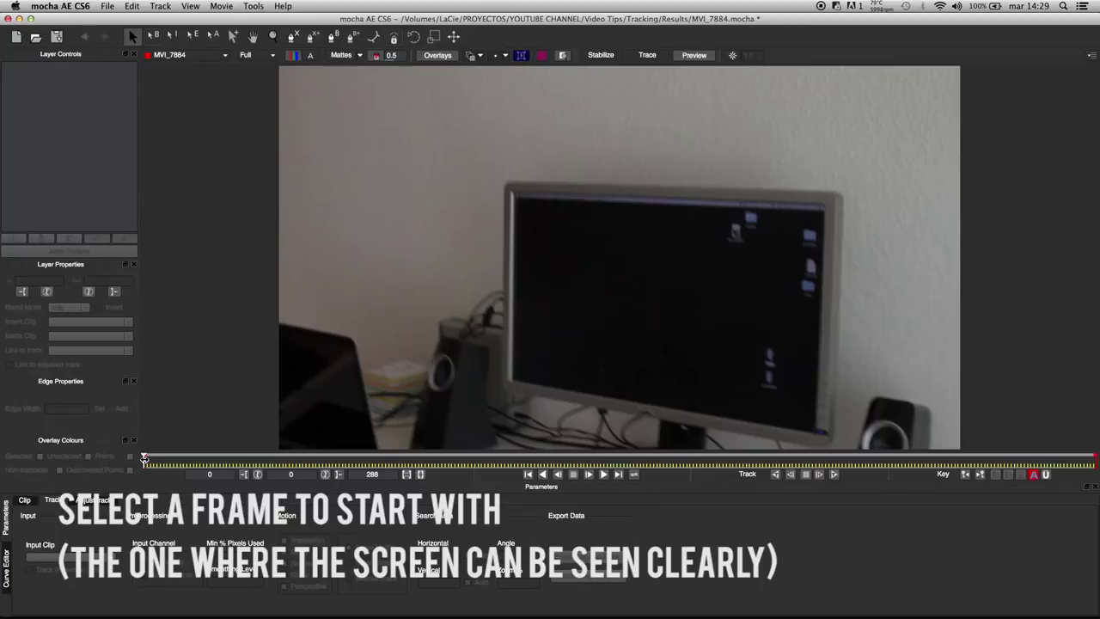
{"action": "left_click_drag", "start_coordinate": [144, 459], "coordinate": [217, 459]}
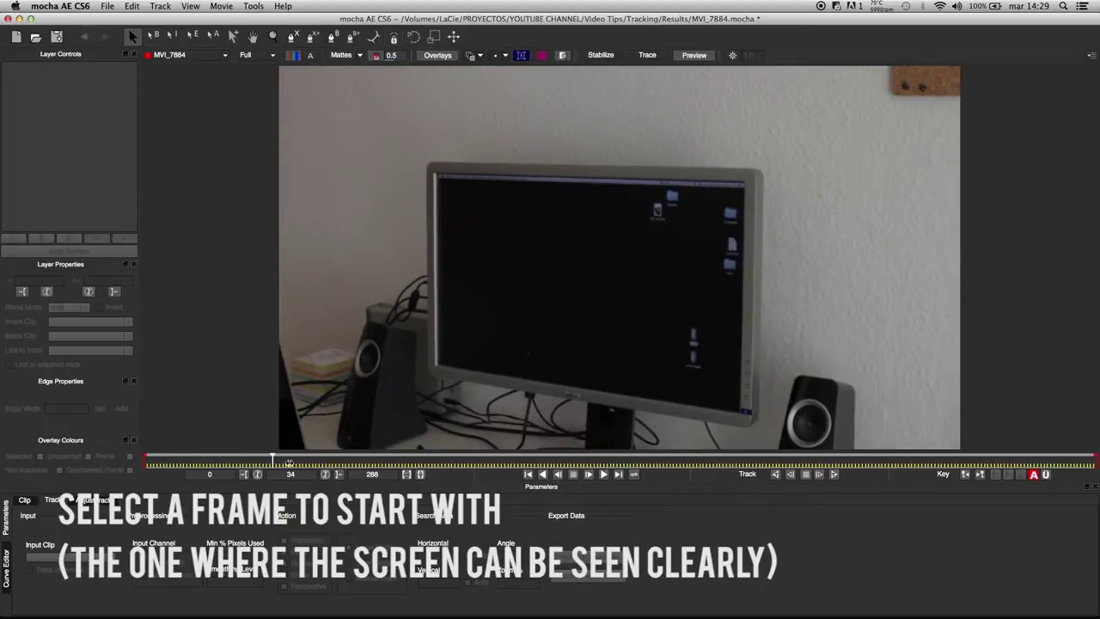
{"action": "left_click", "coordinate": [340, 461]}
{"action": "left_click", "coordinate": [377, 465]}
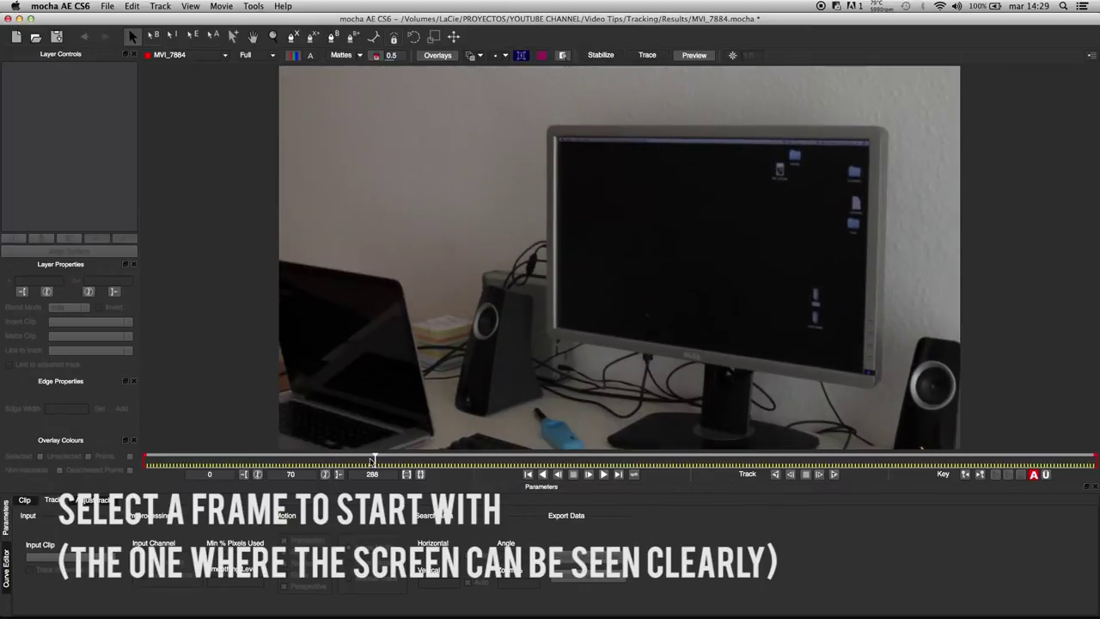
{"action": "left_click", "coordinate": [458, 462]}
{"action": "left_click", "coordinate": [487, 461]}
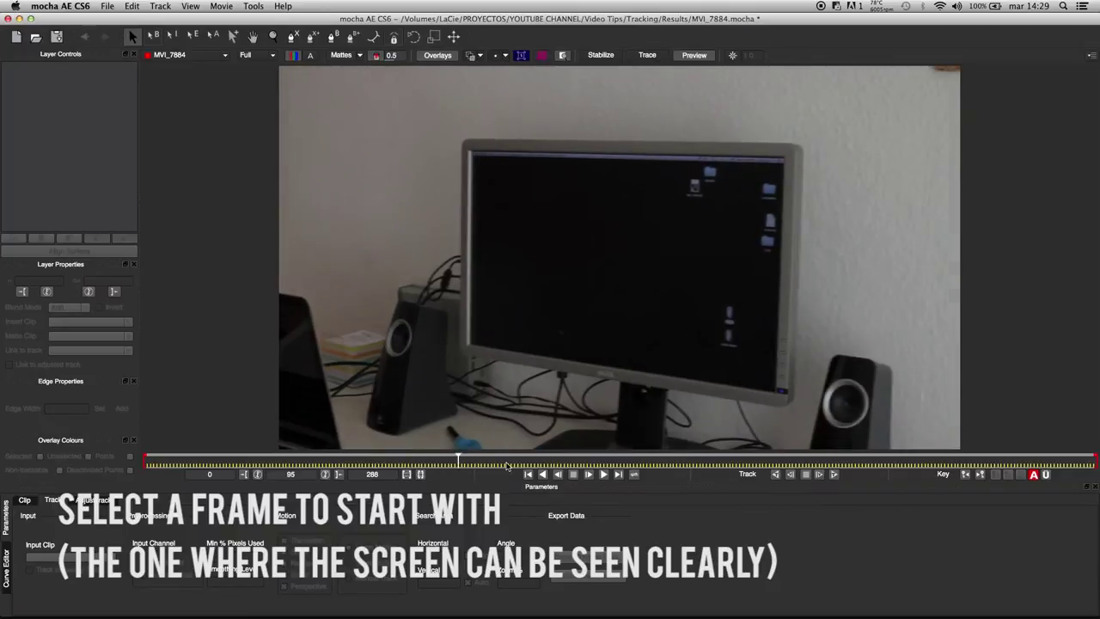
{"action": "left_click", "coordinate": [491, 461]}
{"action": "left_click_drag", "start_coordinate": [484, 462], "coordinate": [320, 460]}
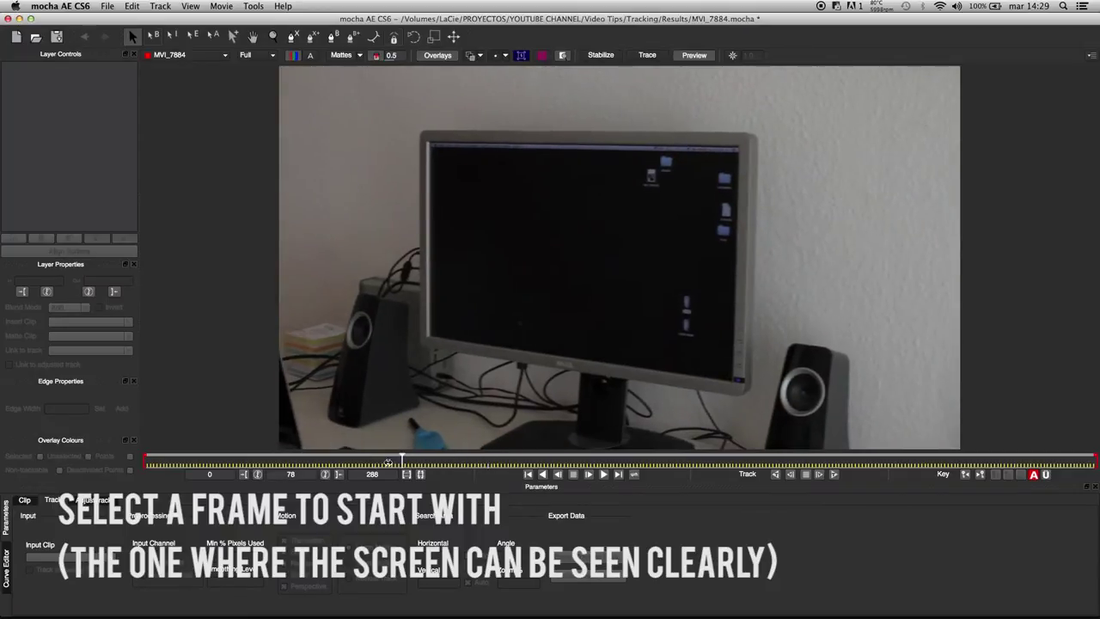
{"action": "left_click", "coordinate": [308, 458]}
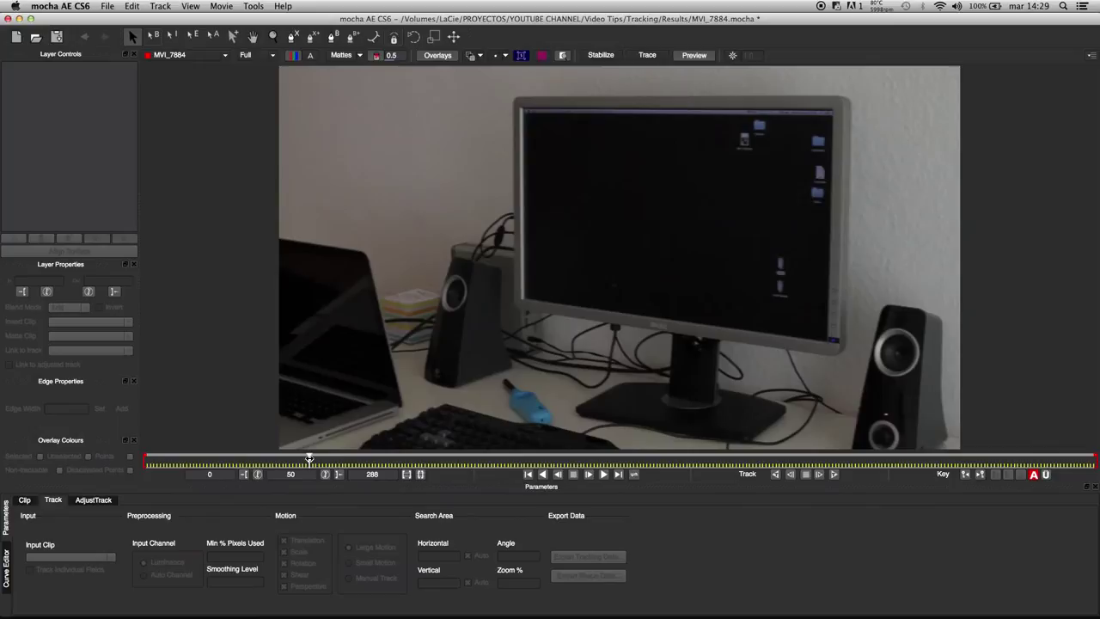
{"action": "left_click_drag", "start_coordinate": [310, 458], "coordinate": [312, 458]}
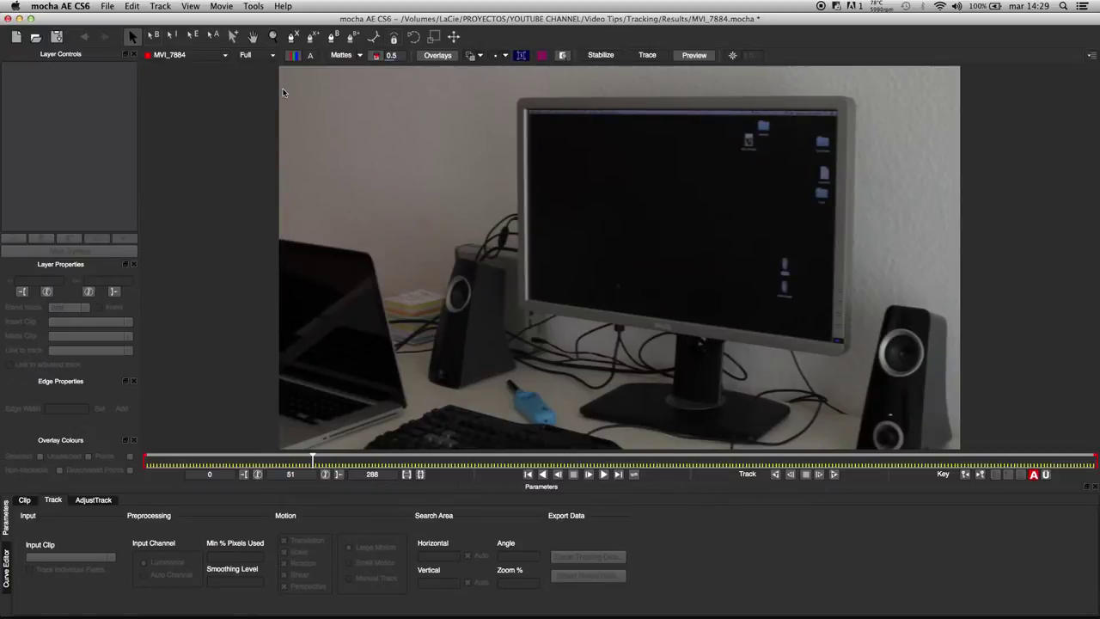
- Draw a closed four-point X-Spline shape around the monitor's corners at frame 51
{"action": "left_click", "coordinate": [292, 36]}
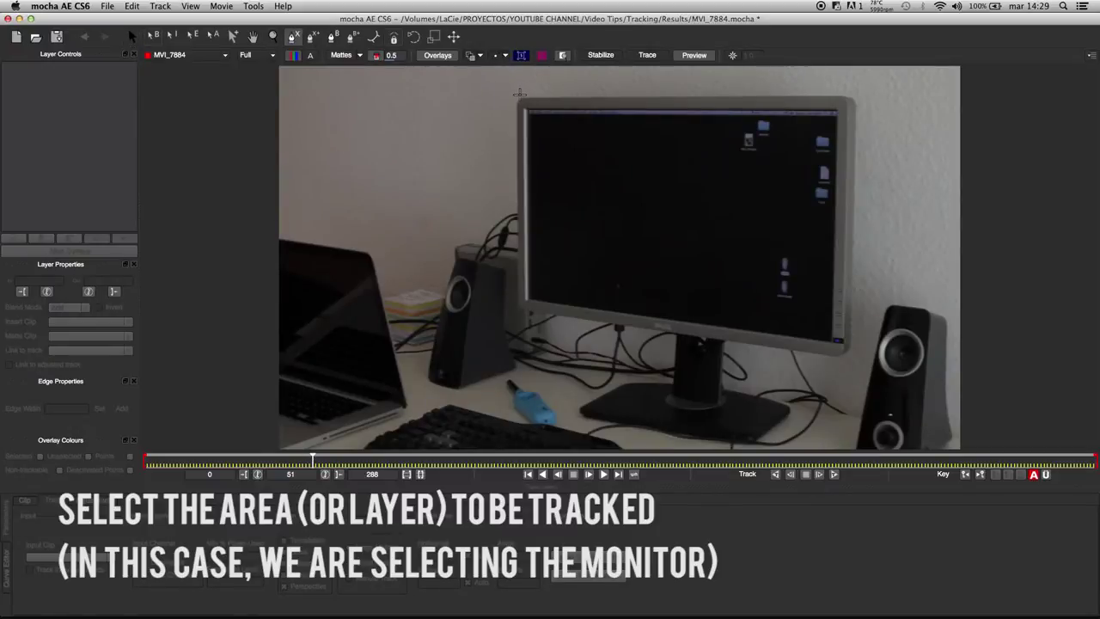
{"action": "left_click", "coordinate": [516, 95]}
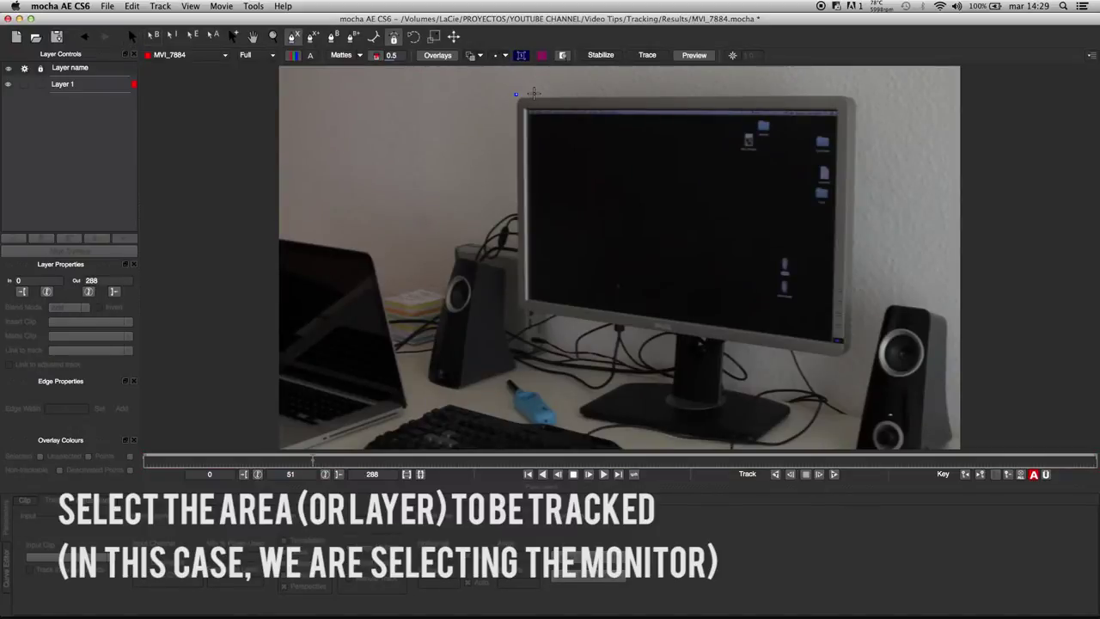
{"action": "left_click", "coordinate": [857, 91]}
{"action": "left_click", "coordinate": [841, 342]}
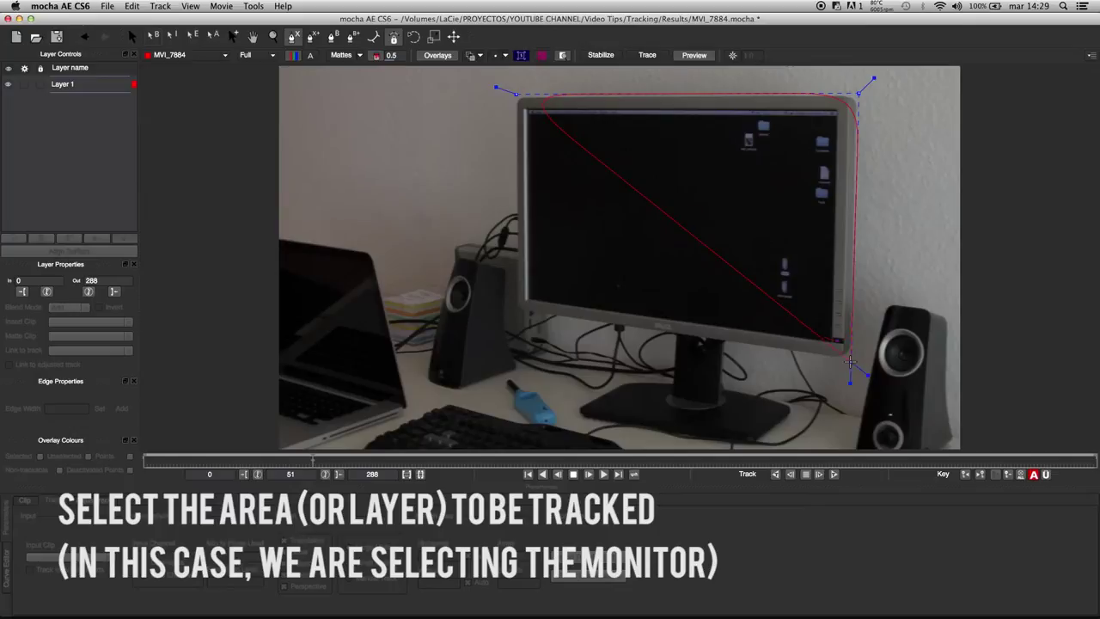
{"action": "left_click", "coordinate": [498, 330]}
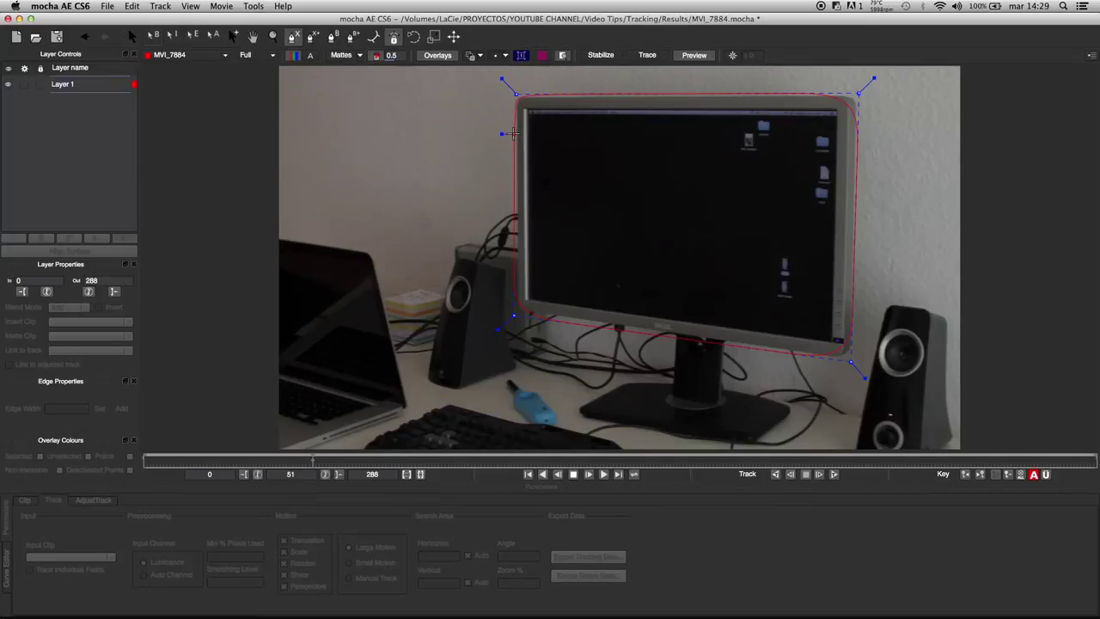
{"action": "right_click", "coordinate": [513, 80]}
- Refine the shape's four corner points to fit the monitor's edges
{"action": "left_click_drag", "start_coordinate": [501, 79], "coordinate": [498, 77]}
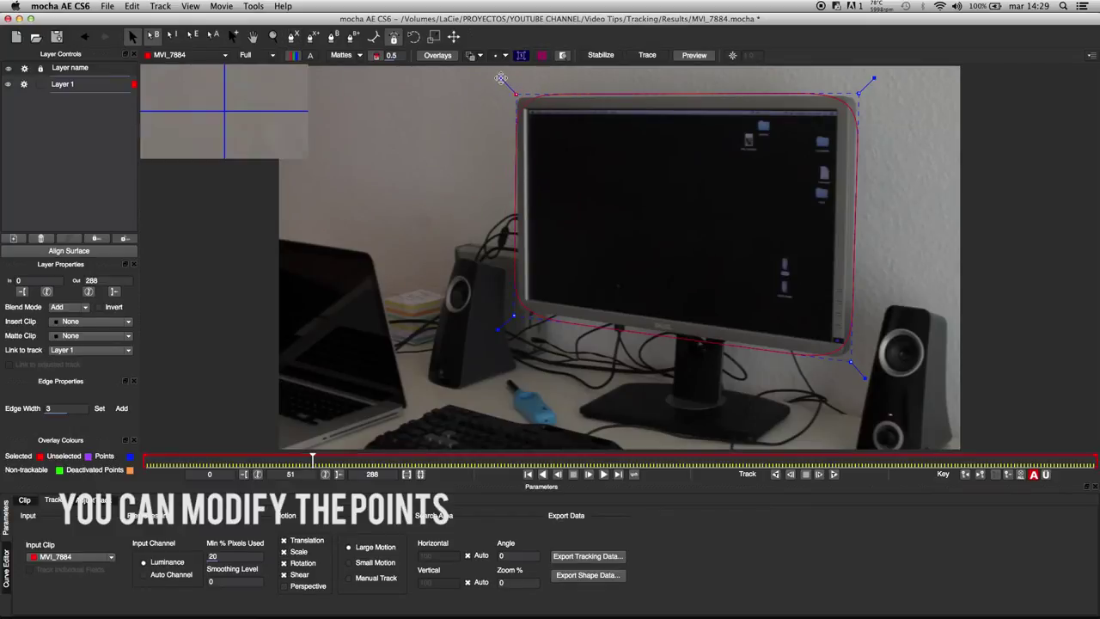
{"action": "left_click_drag", "start_coordinate": [874, 79], "coordinate": [877, 75]}
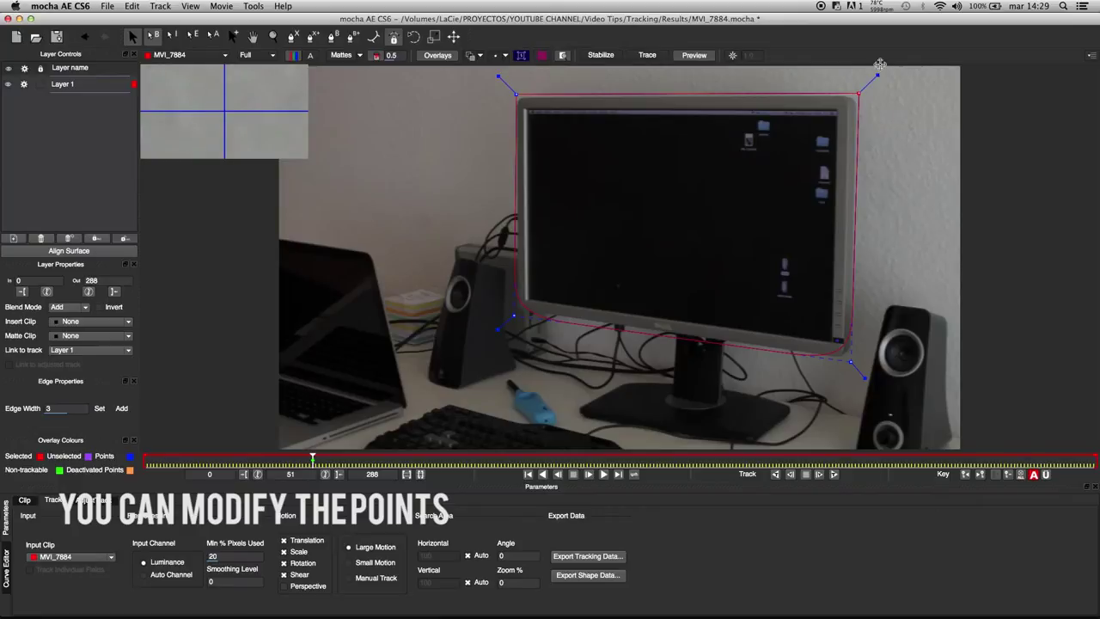
{"action": "left_click", "coordinate": [867, 384]}
{"action": "left_click_drag", "start_coordinate": [867, 384], "coordinate": [851, 361]}
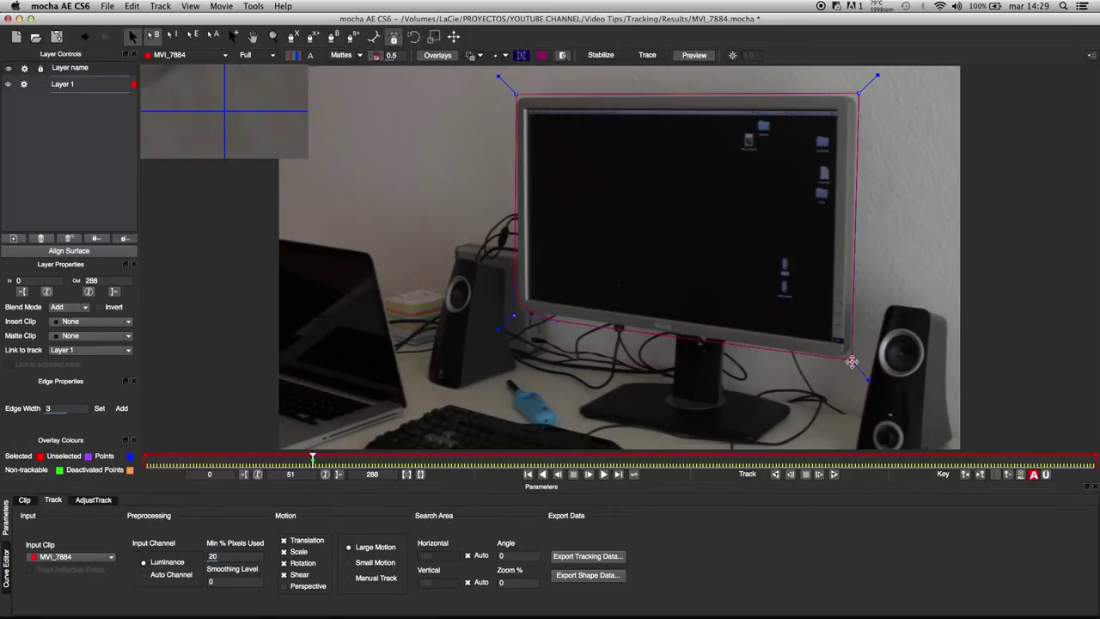
{"action": "left_click_drag", "start_coordinate": [498, 322], "coordinate": [516, 310]}
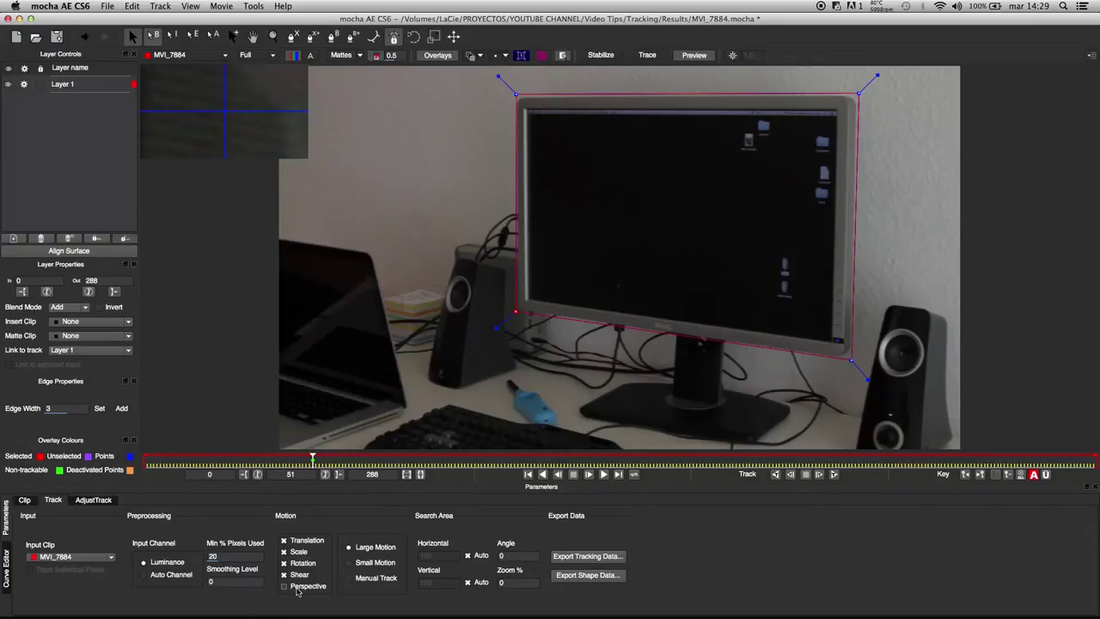
- Enable Perspective motion for Layer 1's track and set minimum % pixels used to 0
{"action": "left_click", "coordinate": [297, 589]}
{"action": "double_click", "coordinate": [230, 558]}
{"action": "type", "text": "0"}
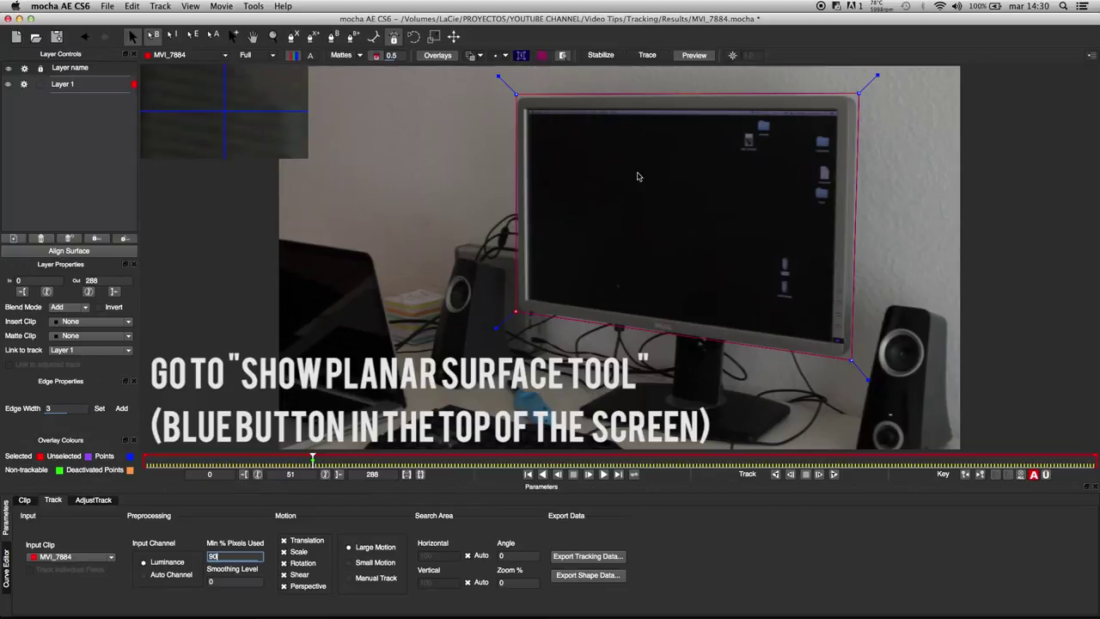
- Align the planar surface's four corners to the monitor screen, checking with the perspective grid
{"action": "left_click", "coordinate": [522, 57]}
{"action": "left_click_drag", "start_coordinate": [558, 126], "coordinate": [528, 108]}
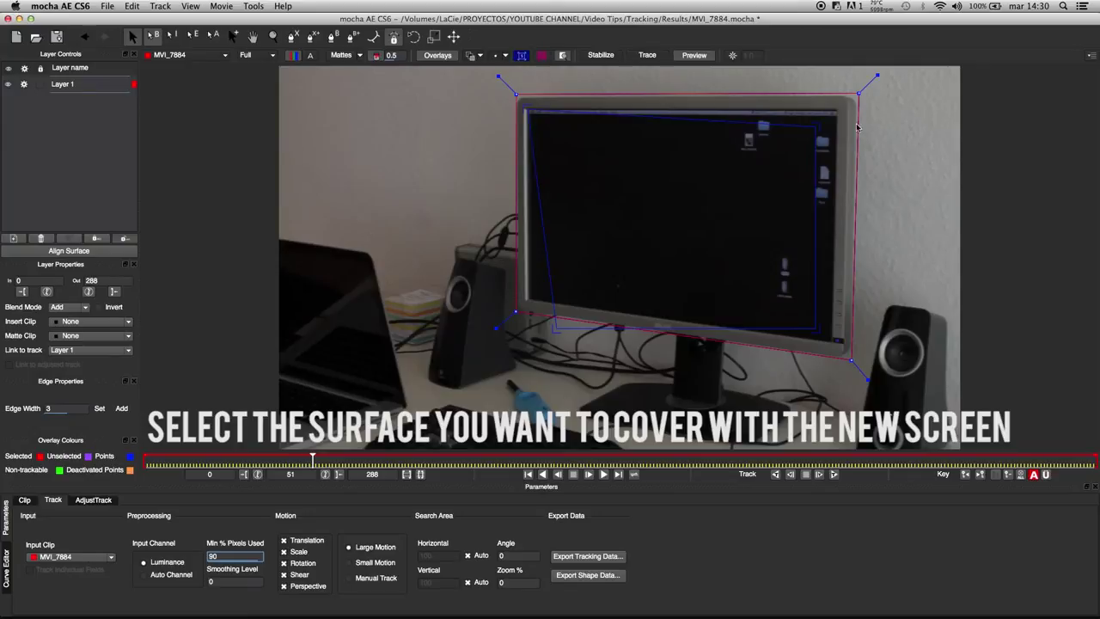
{"action": "left_click_drag", "start_coordinate": [819, 127], "coordinate": [839, 111]}
{"action": "left_click_drag", "start_coordinate": [821, 329], "coordinate": [831, 341]}
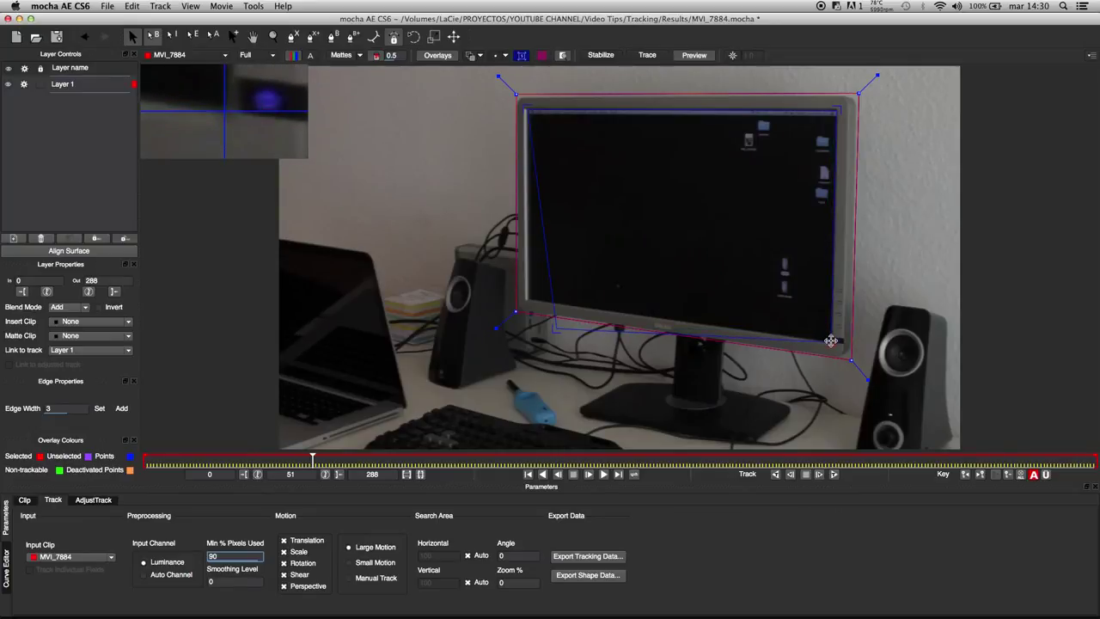
{"action": "left_click_drag", "start_coordinate": [556, 327], "coordinate": [531, 298]}
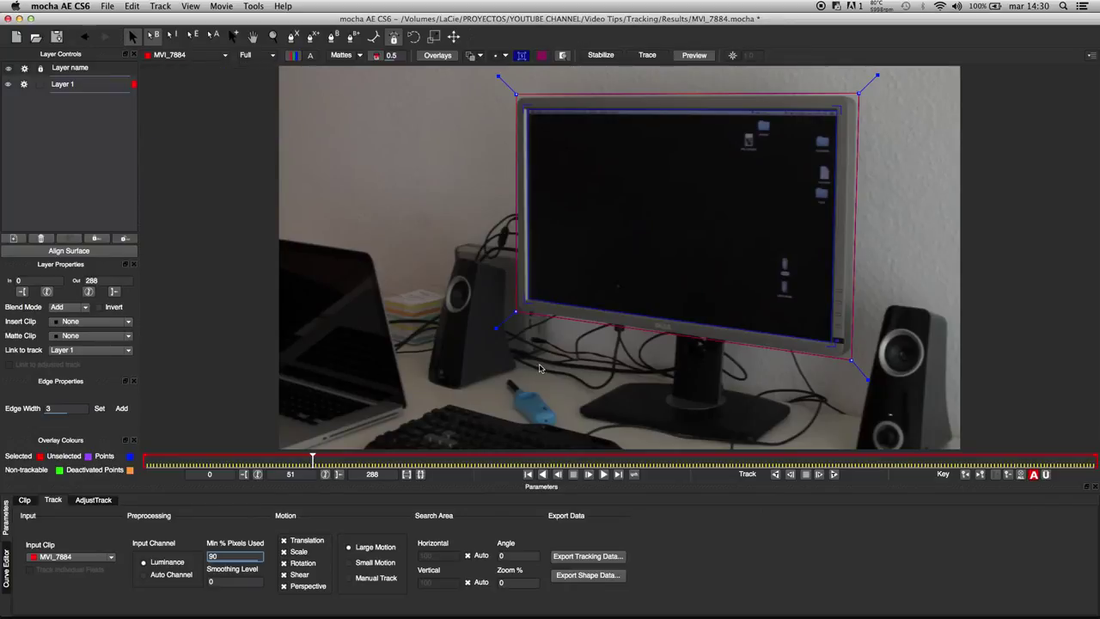
{"action": "left_click", "coordinate": [542, 56]}
{"action": "left_click", "coordinate": [542, 57]}
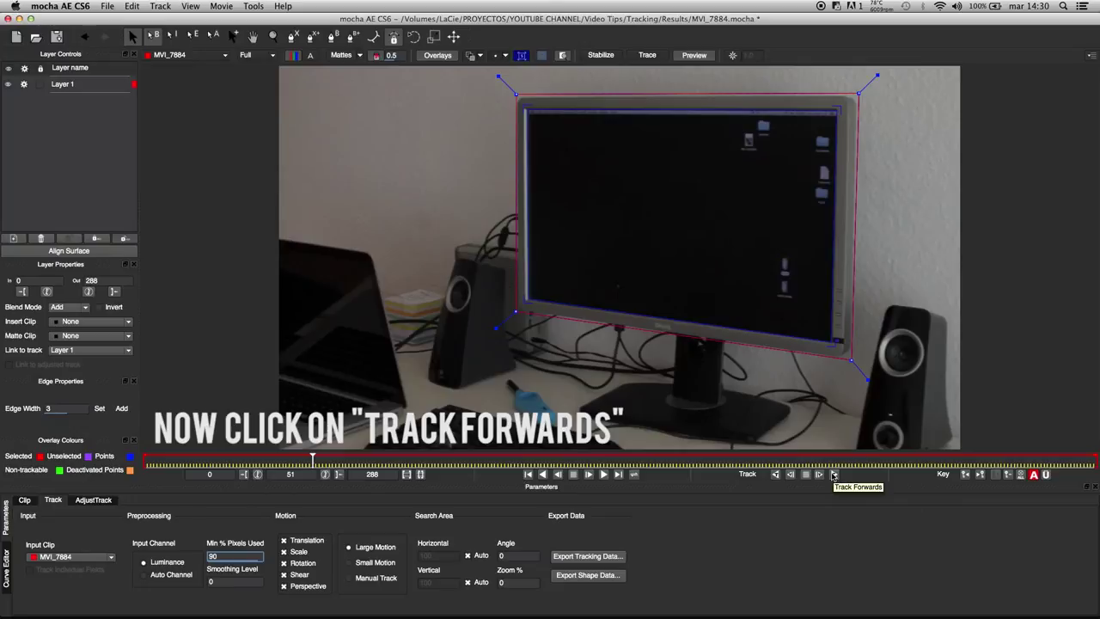
- Track Layer 1 forwards to the clip end, then from frame 51 backwards to frame 0
{"action": "left_click", "coordinate": [833, 475]}
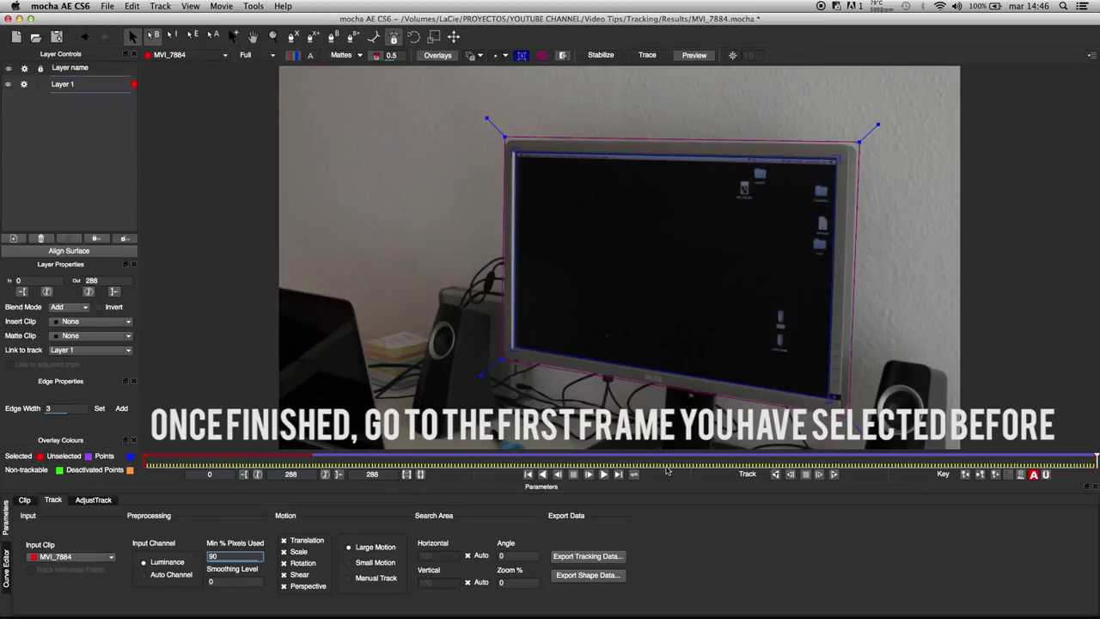
{"action": "left_click", "coordinate": [1089, 465]}
{"action": "left_click_drag", "start_coordinate": [1091, 461], "coordinate": [417, 454]}
{"action": "left_click_drag", "start_coordinate": [336, 461], "coordinate": [314, 461]}
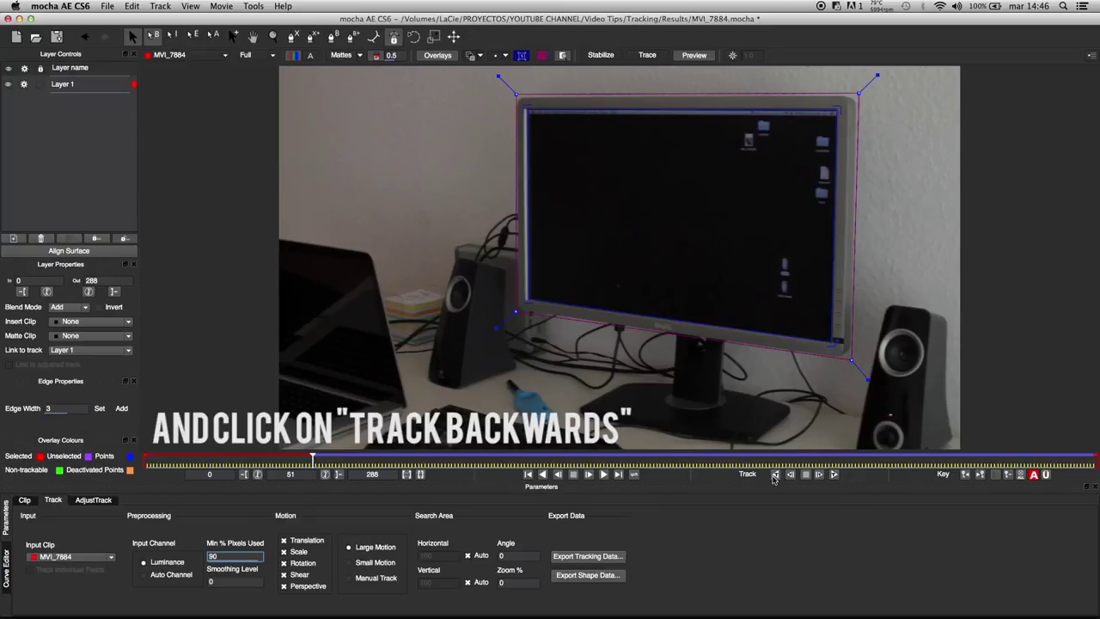
{"action": "left_click", "coordinate": [774, 475]}
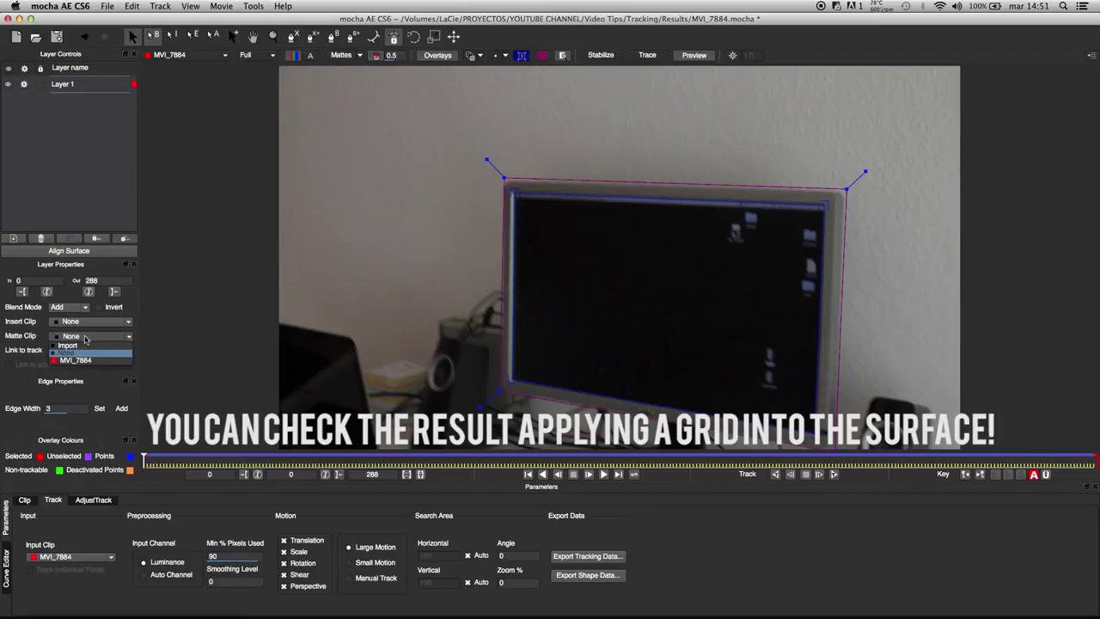
- Insert the Grid8x8 clip on Layer 1 and play it back to check the monitor track
{"action": "left_click", "coordinate": [86, 325]}
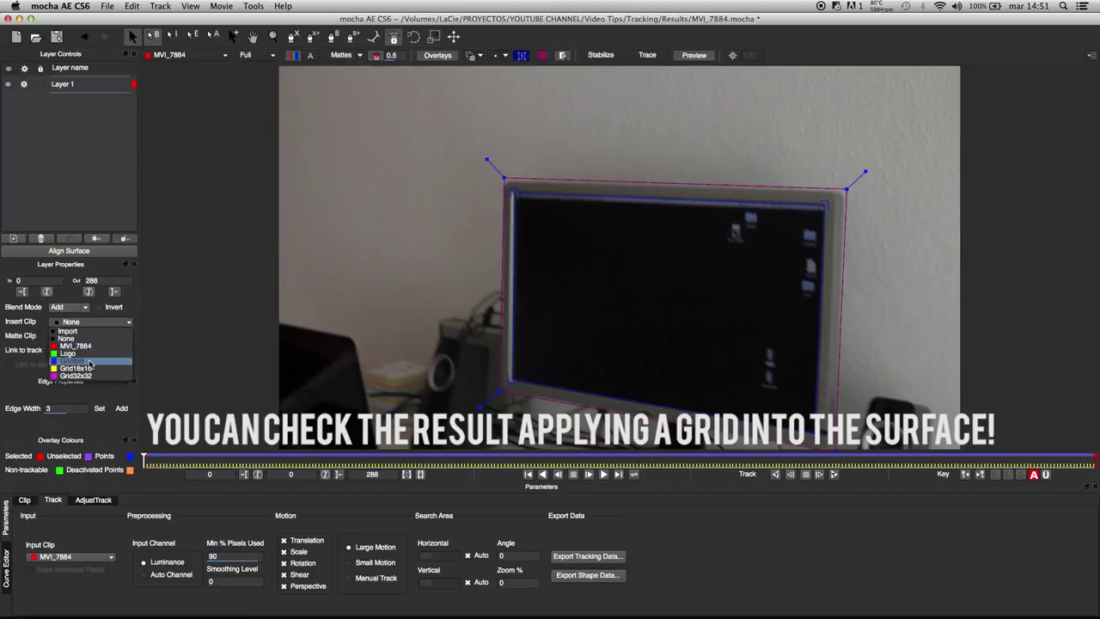
{"action": "left_click", "coordinate": [88, 361]}
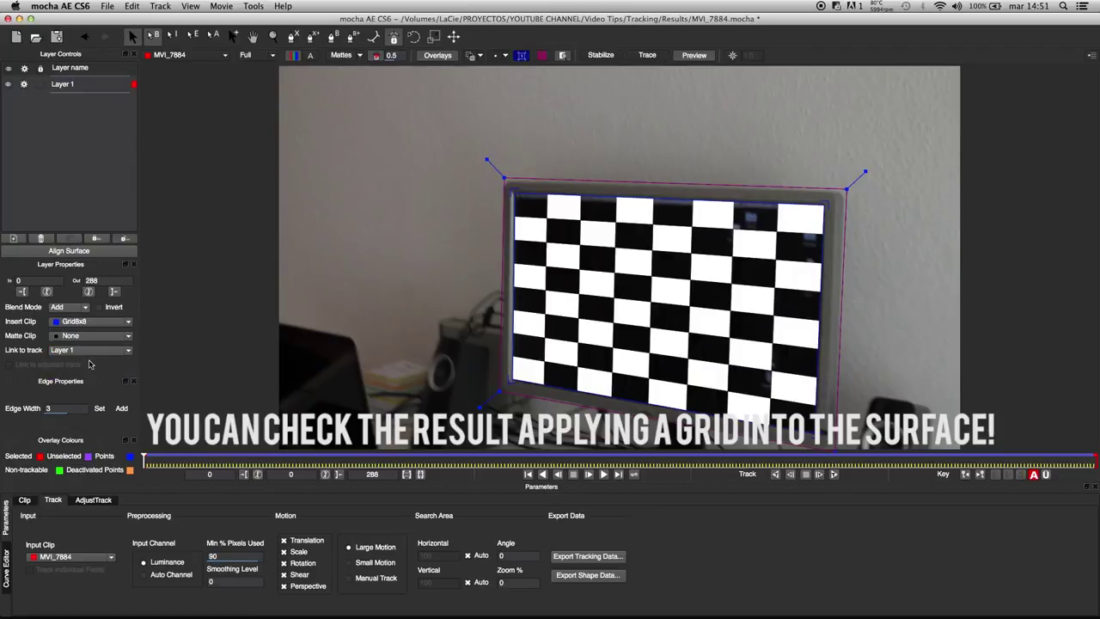
{"action": "left_click", "coordinate": [603, 475]}
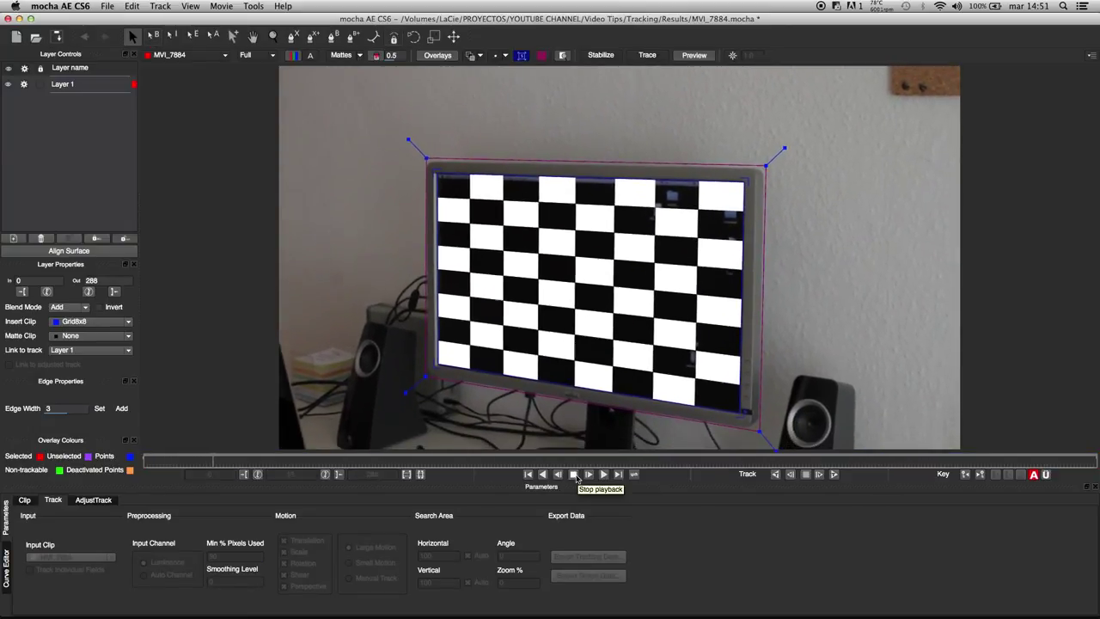
{"action": "left_click", "coordinate": [574, 474]}
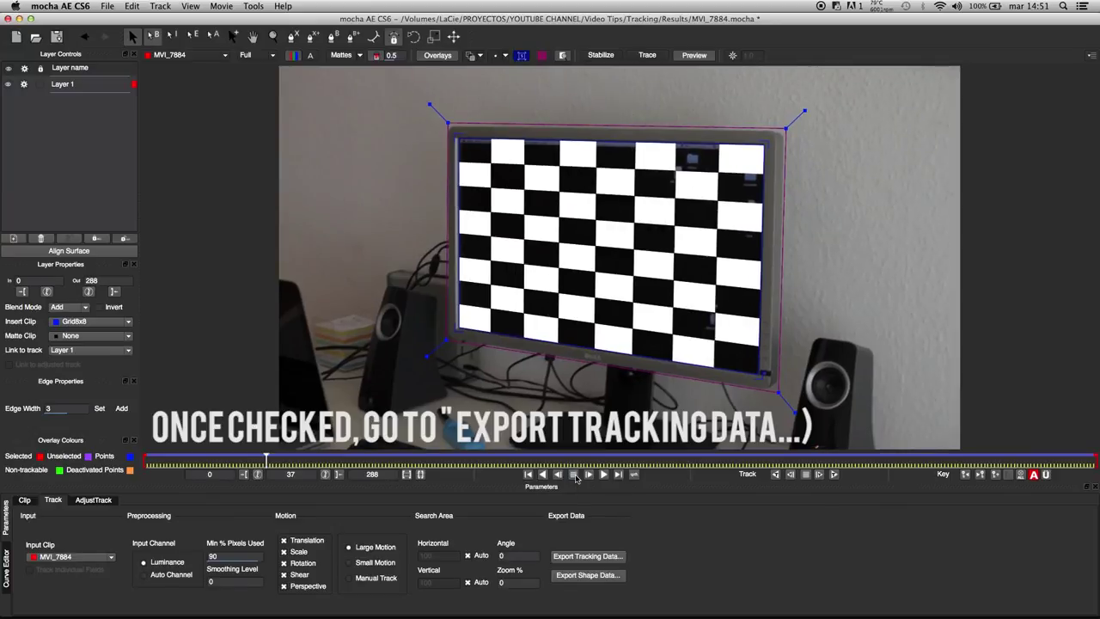
- Copy Layer 1's track to the clipboard as After Effects Corner Pin data and minimize mocha
{"action": "left_click", "coordinate": [594, 559]}
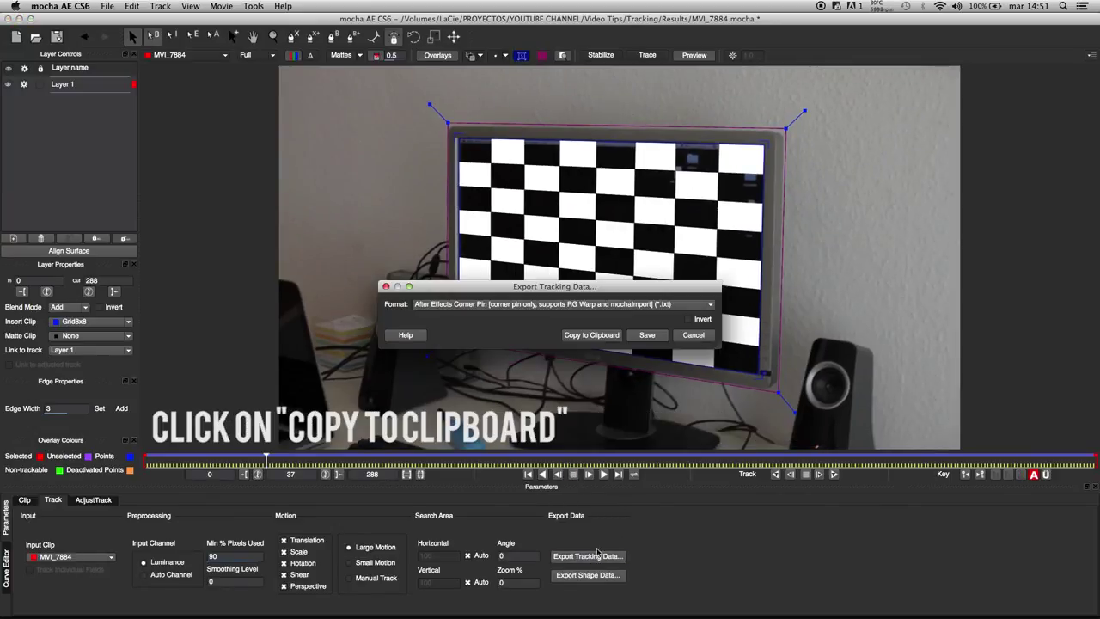
{"action": "left_click", "coordinate": [591, 335]}
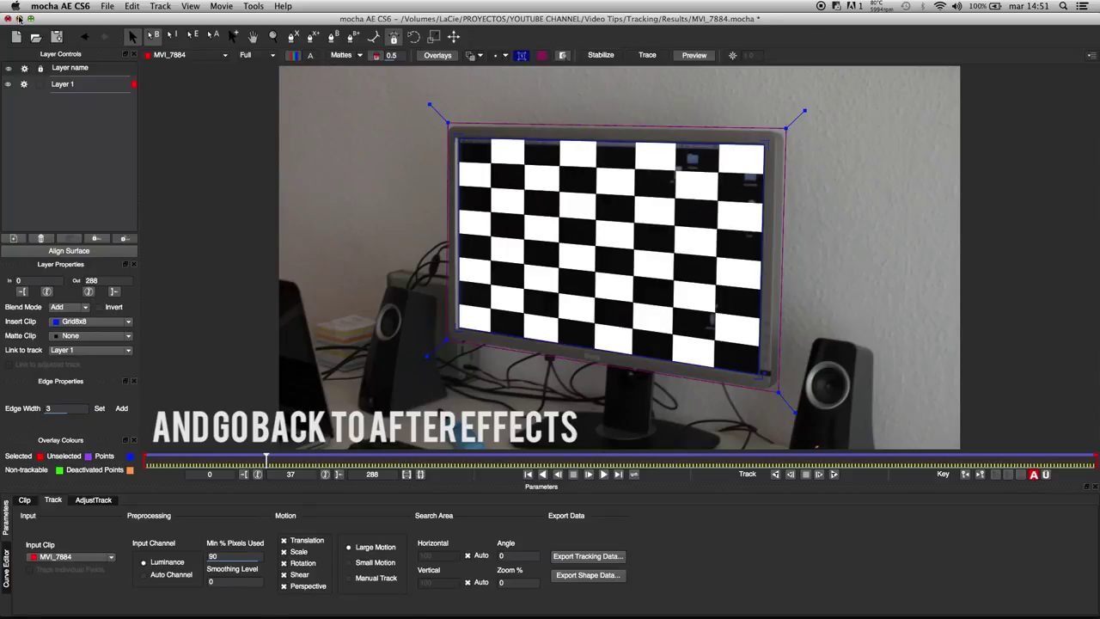
{"action": "left_click", "coordinate": [19, 18]}
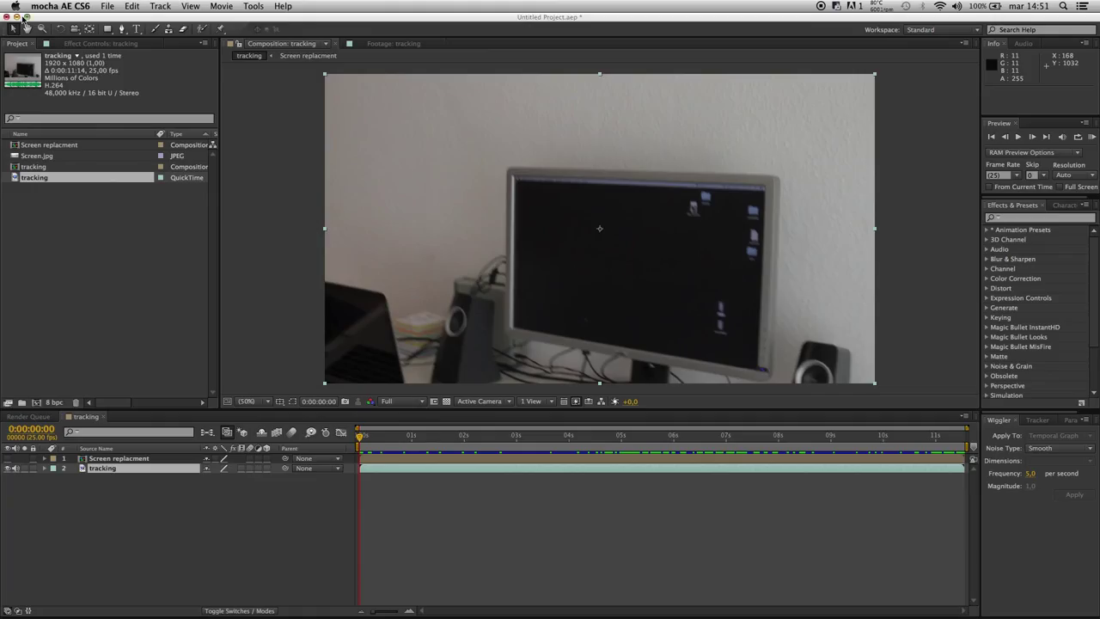
- Make the Screen replacment layer visible and paste the Corner Pin tracking data onto it
{"action": "left_click", "coordinate": [142, 459]}
{"action": "left_click", "coordinate": [137, 460]}
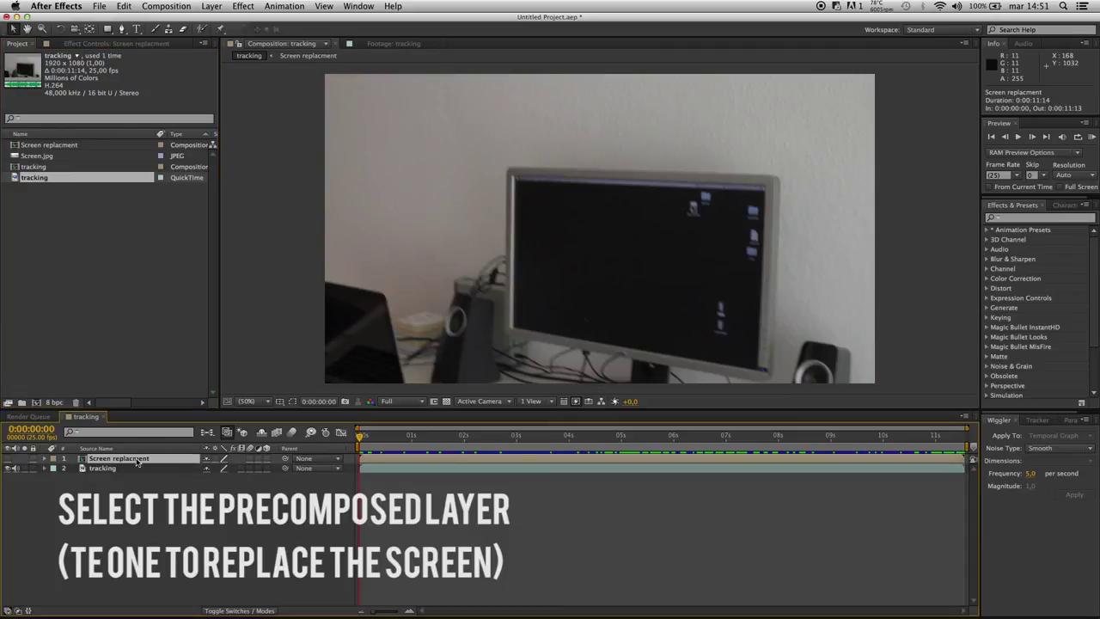
{"action": "left_click", "coordinate": [7, 459]}
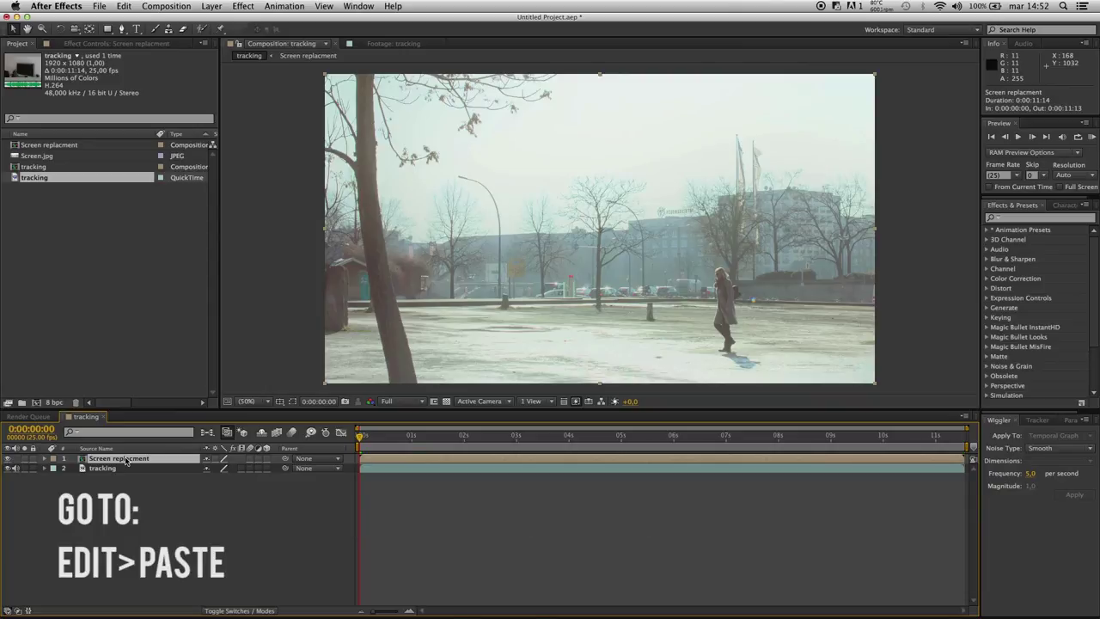
{"action": "left_click", "coordinate": [121, 6]}
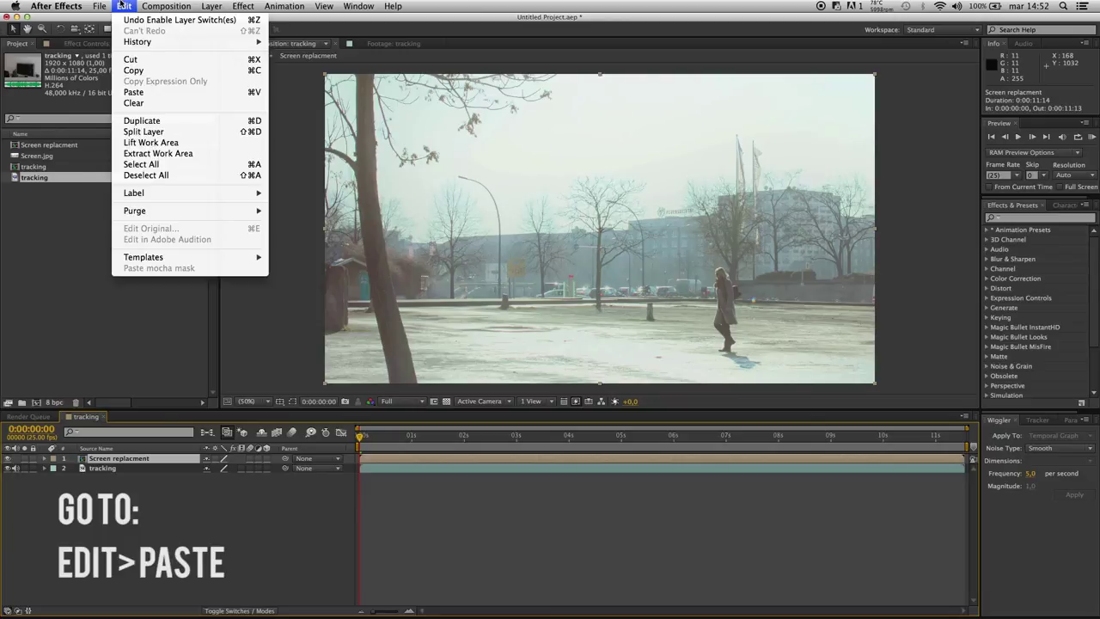
{"action": "left_click", "coordinate": [133, 92]}
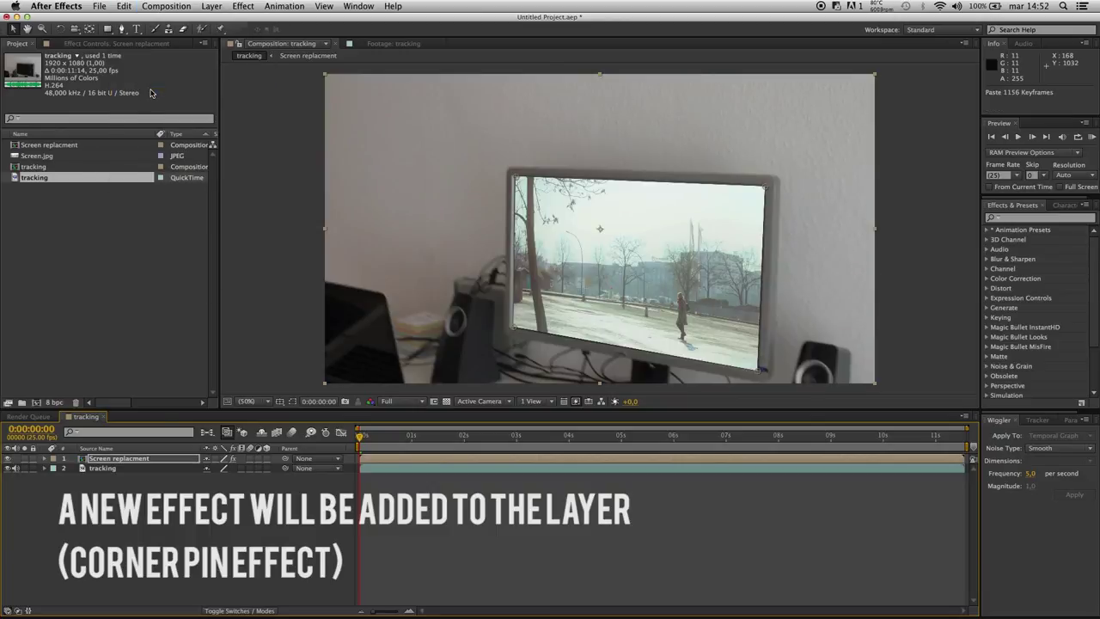
- Expand the Screen replacment layer's Corner Pin keyframes and scrub to 0:00:07:17 to check the pin
{"action": "left_click", "coordinate": [146, 459]}
{"action": "left_click", "coordinate": [135, 44]}
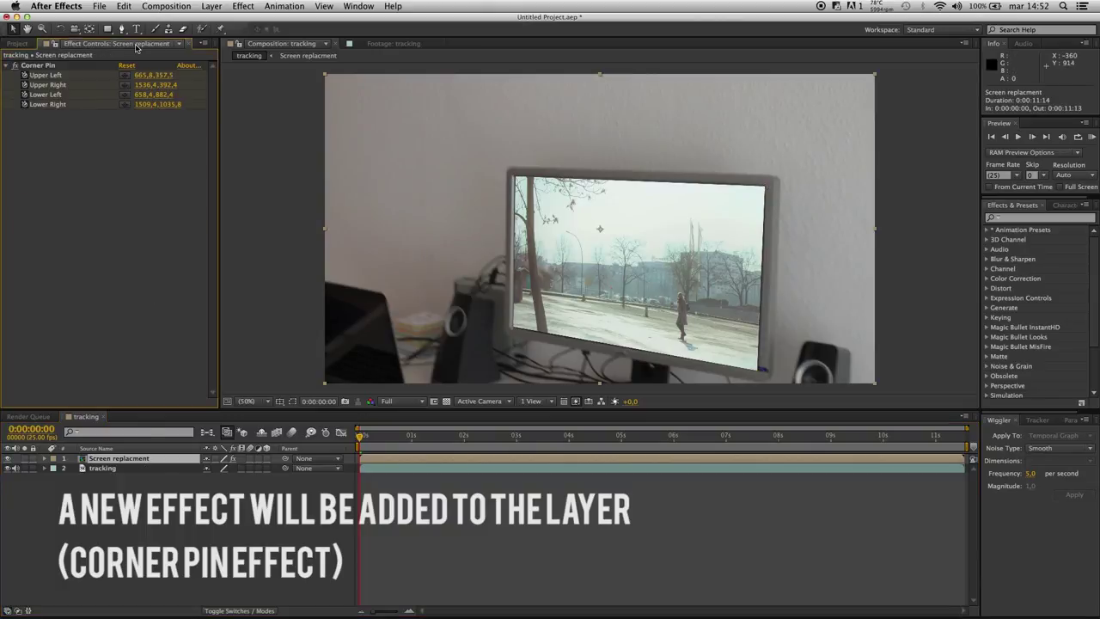
{"action": "left_click", "coordinate": [42, 67]}
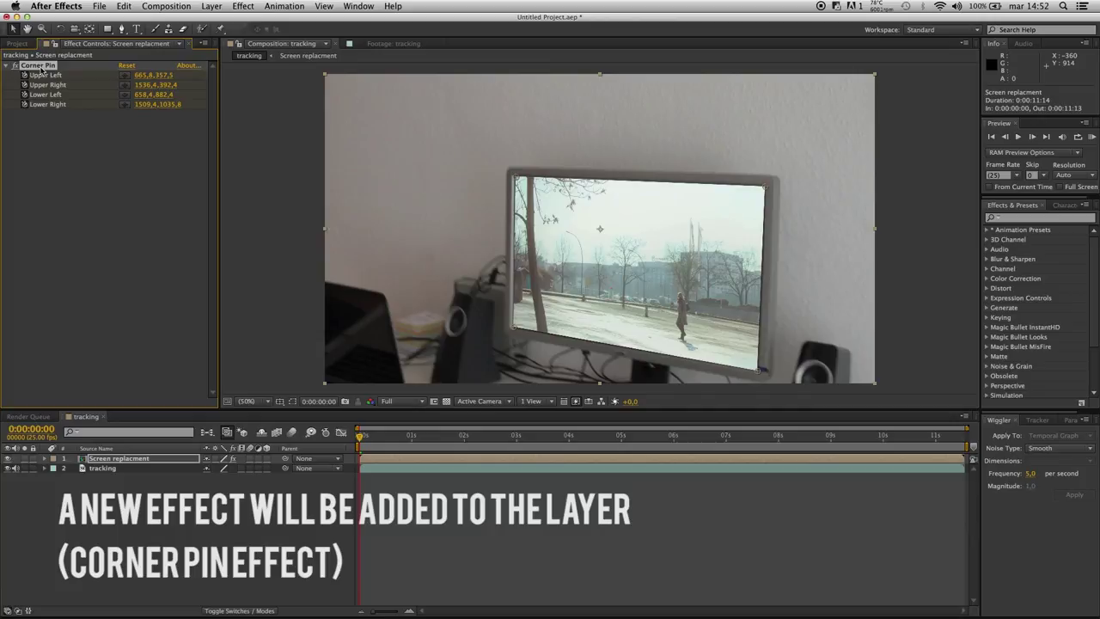
{"action": "left_click", "coordinate": [45, 459]}
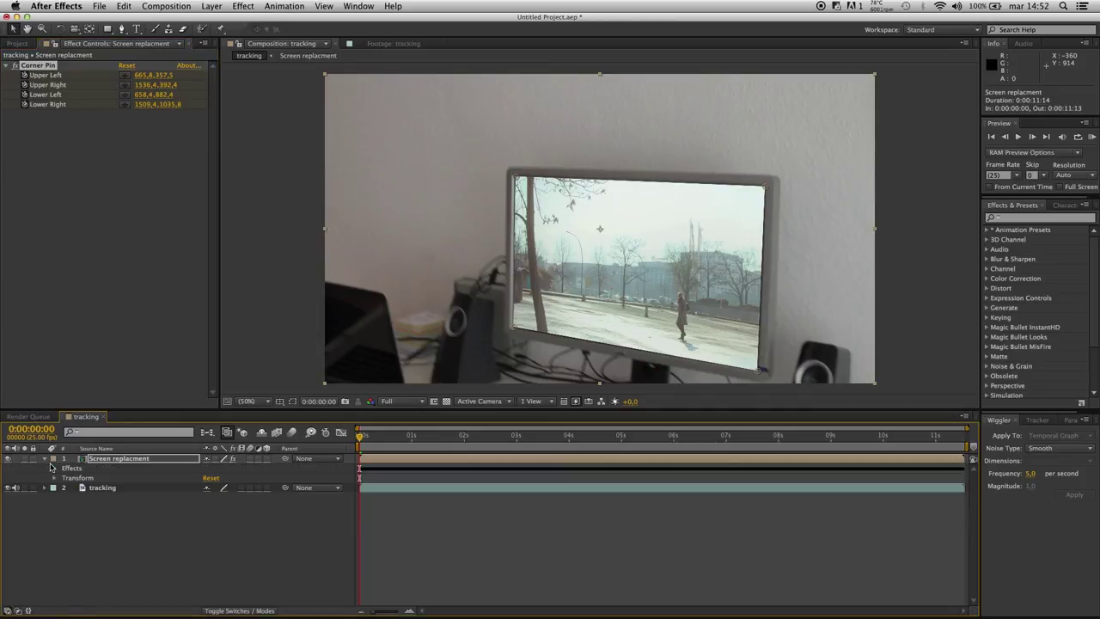
{"action": "left_click", "coordinate": [54, 469]}
{"action": "left_click", "coordinate": [65, 478]}
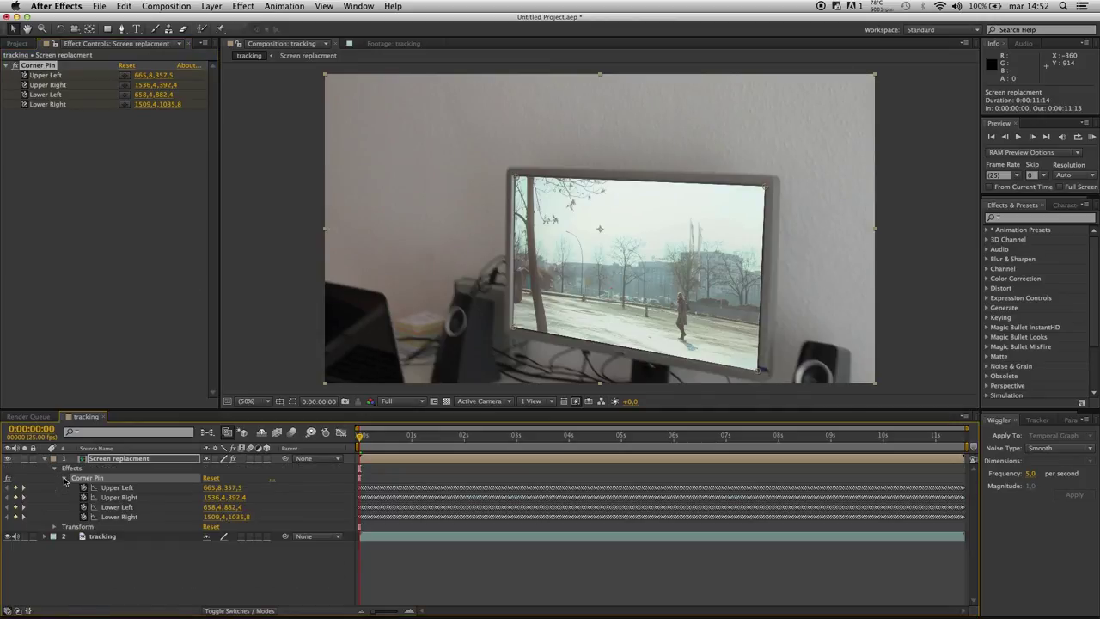
{"action": "left_click_drag", "start_coordinate": [362, 437], "coordinate": [766, 443]}
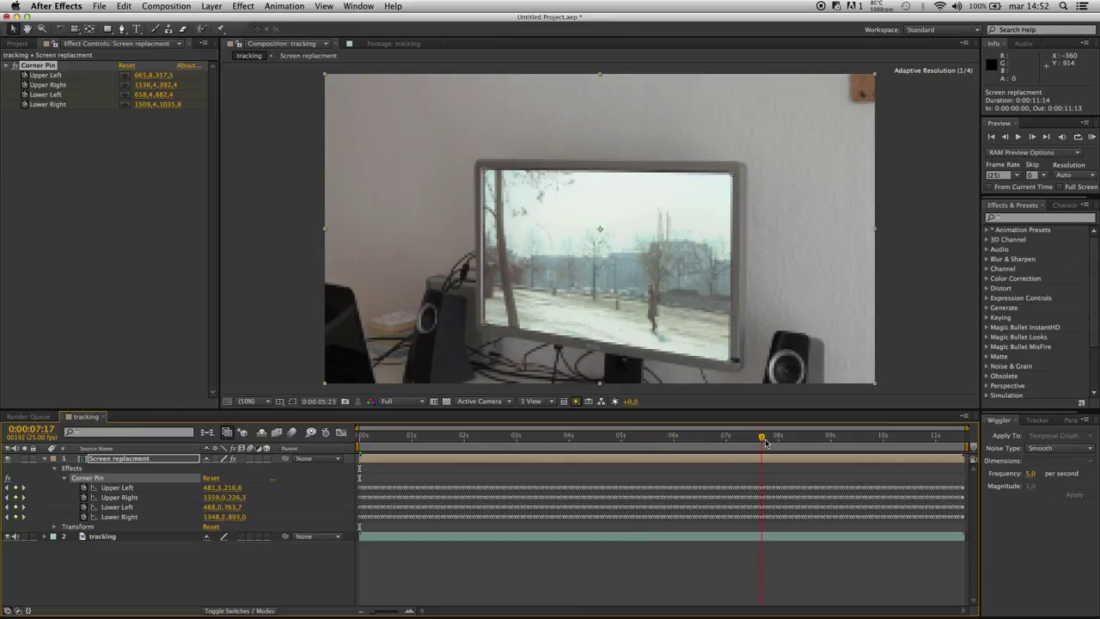
- Return to the composition start, collapse the layer, and run a RAM Preview
{"action": "key", "text": "Home"}
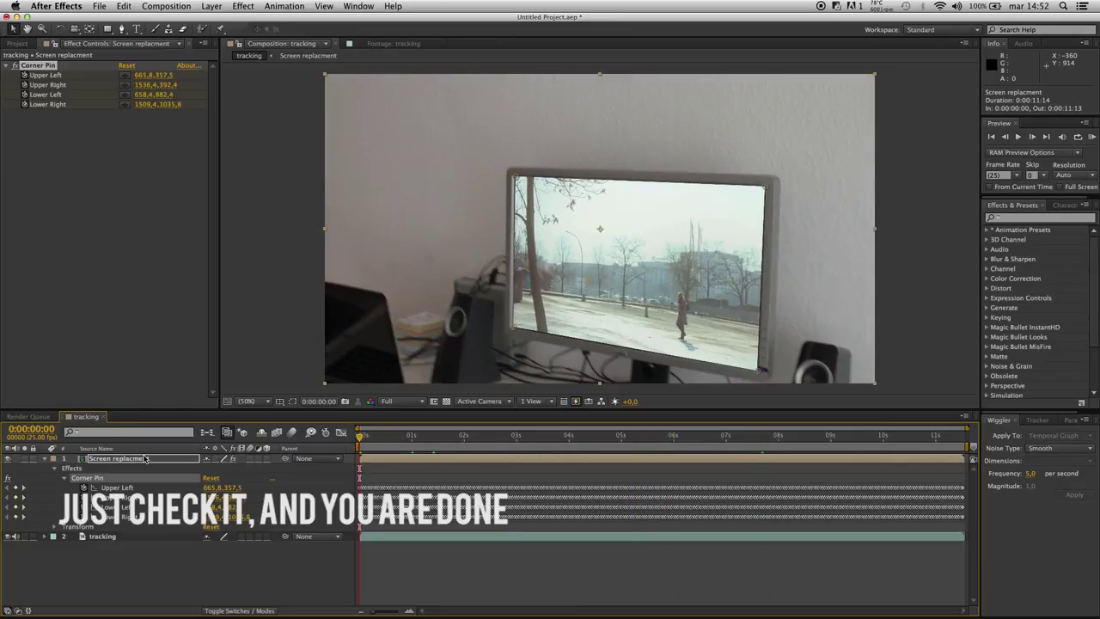
{"action": "left_click", "coordinate": [48, 459]}
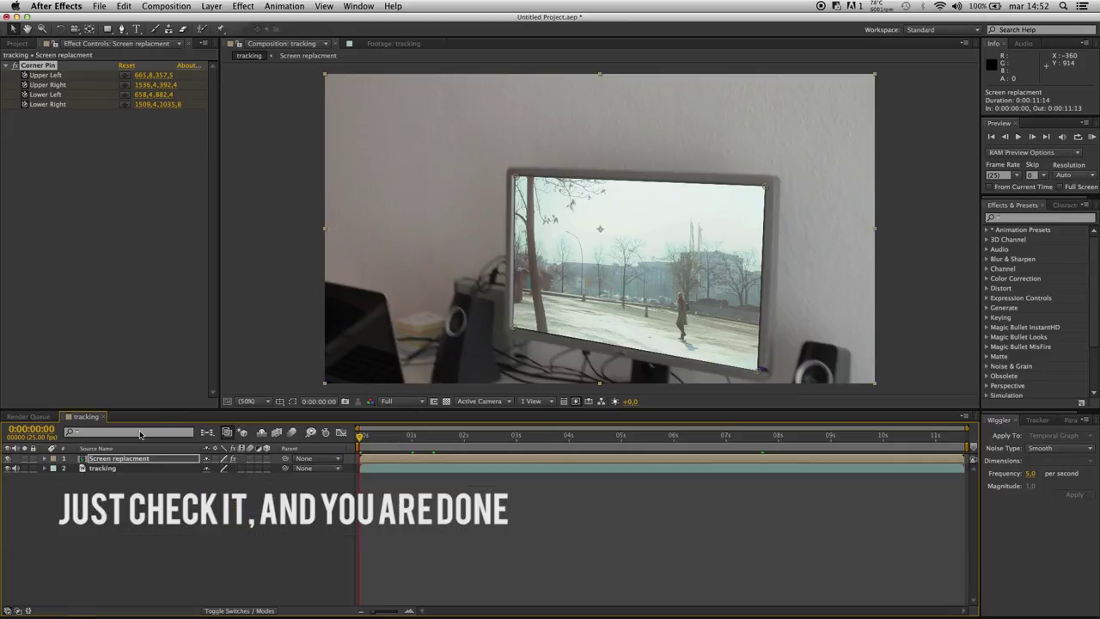
{"action": "left_click", "coordinate": [1091, 138]}
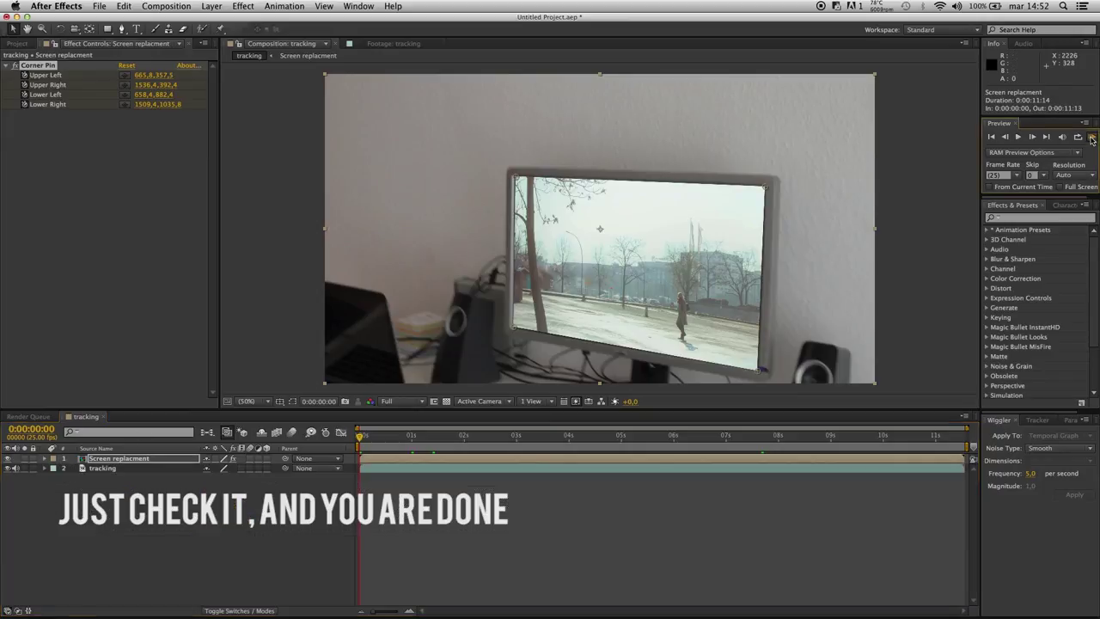